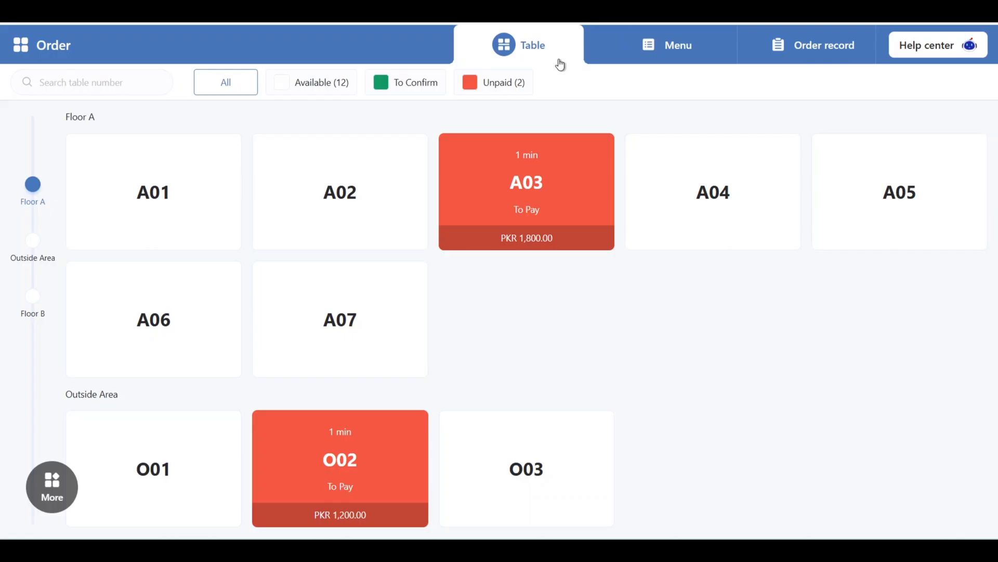
# View the product menu and the order records, and return to the table overview
pyautogui.click(657, 50)
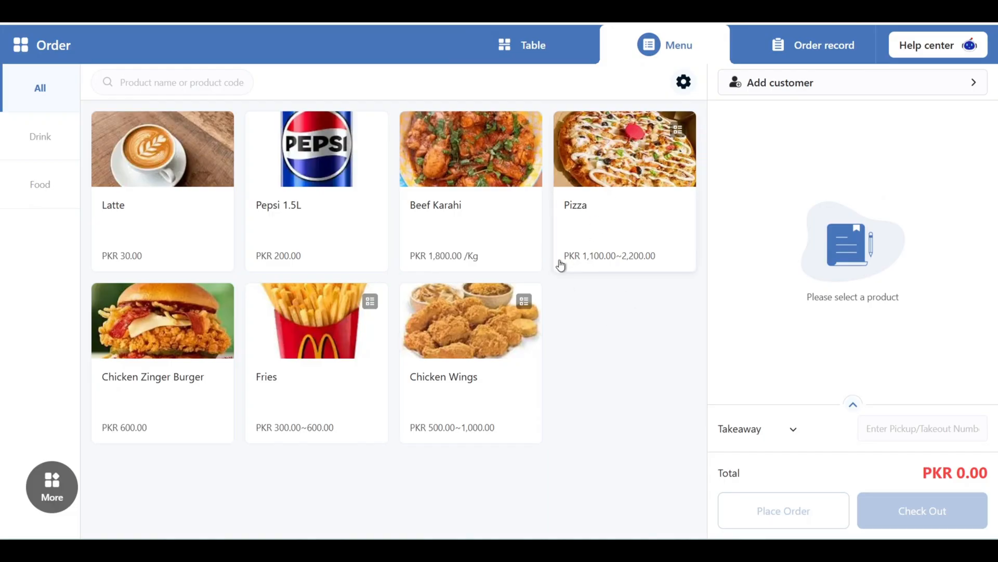
pyautogui.click(752, 61)
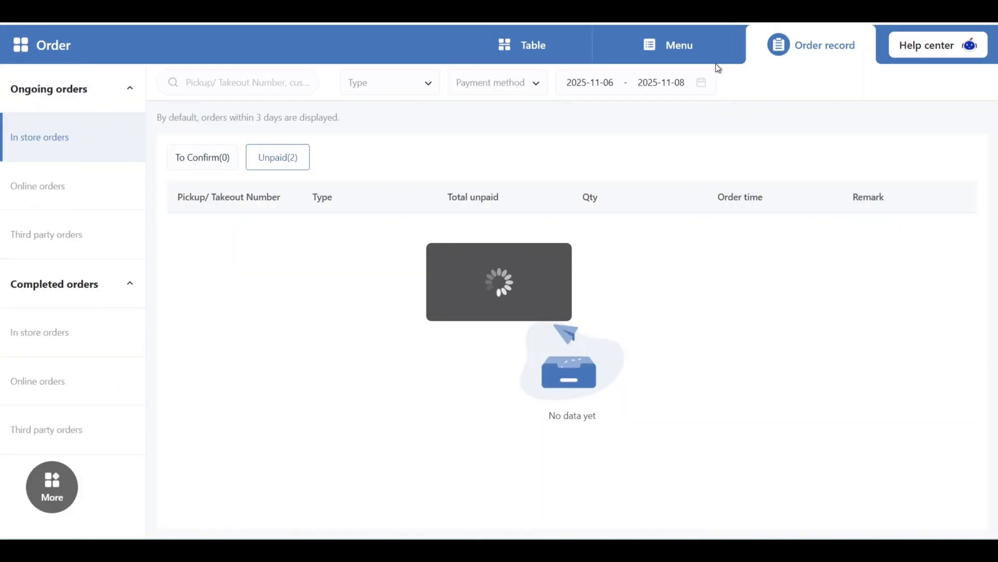
pyautogui.click(547, 49)
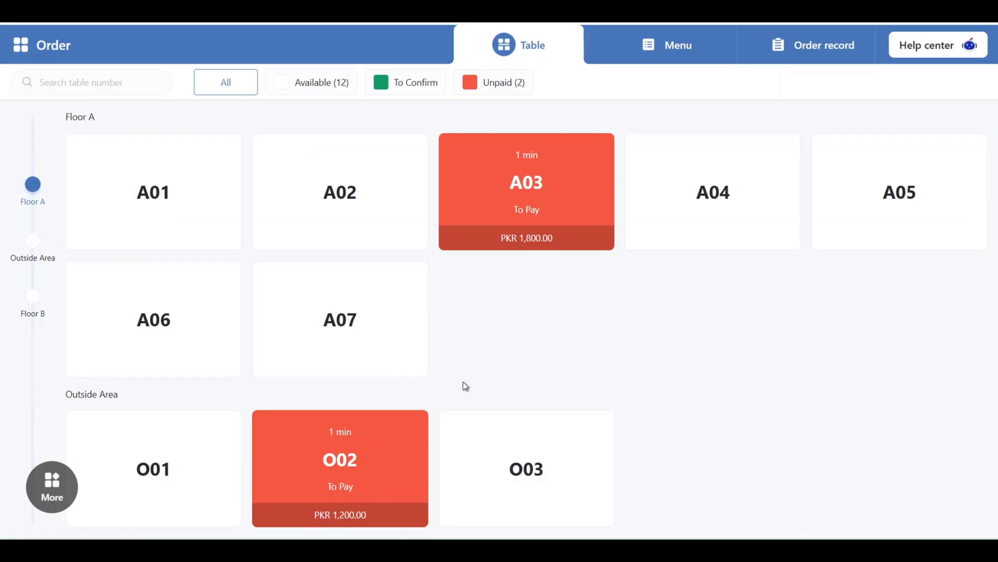
# Open available table A07 for ordering and browse its Drink and Food categories before showing all products again
pyautogui.click(343, 351)
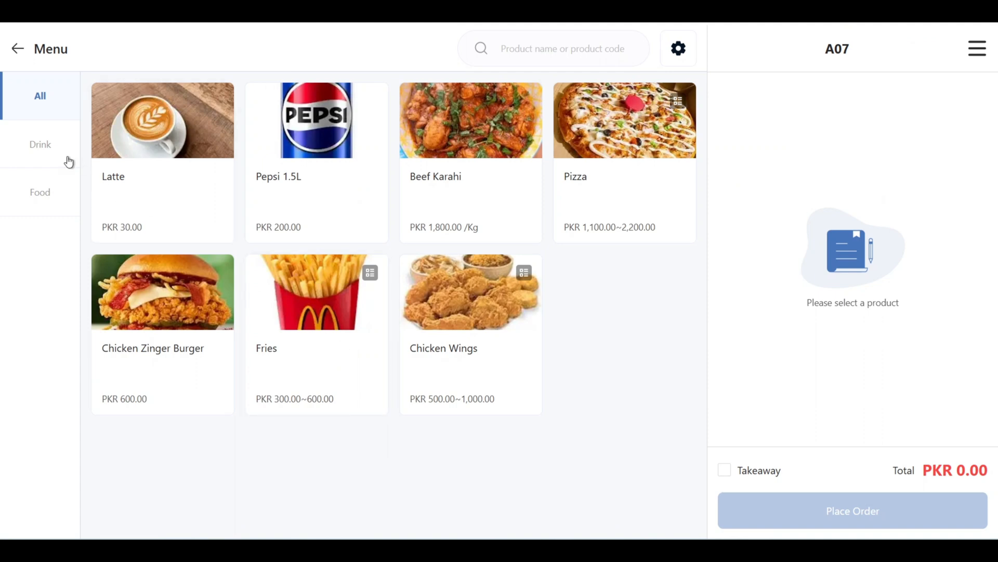
pyautogui.click(40, 143)
pyautogui.click(44, 208)
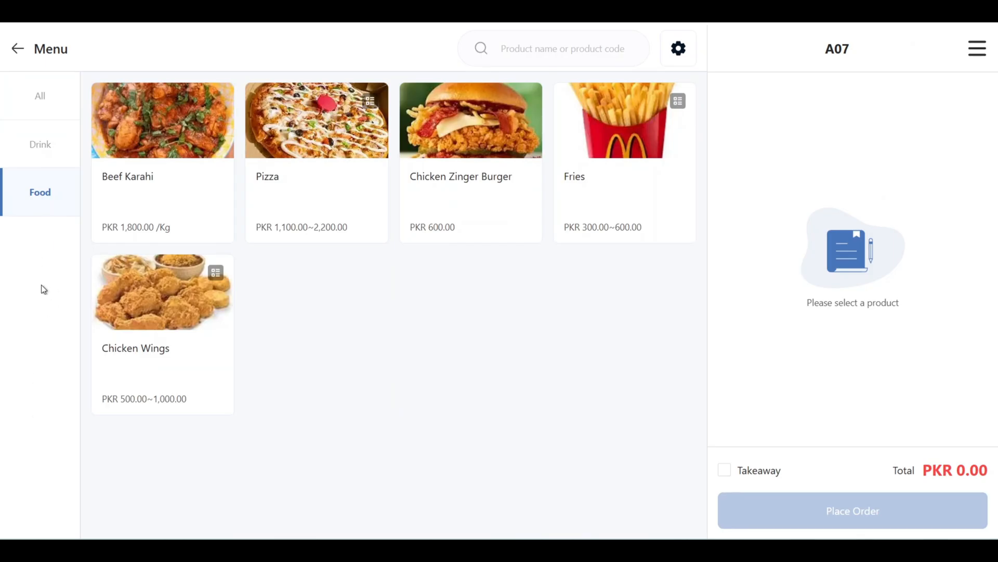
pyautogui.click(49, 144)
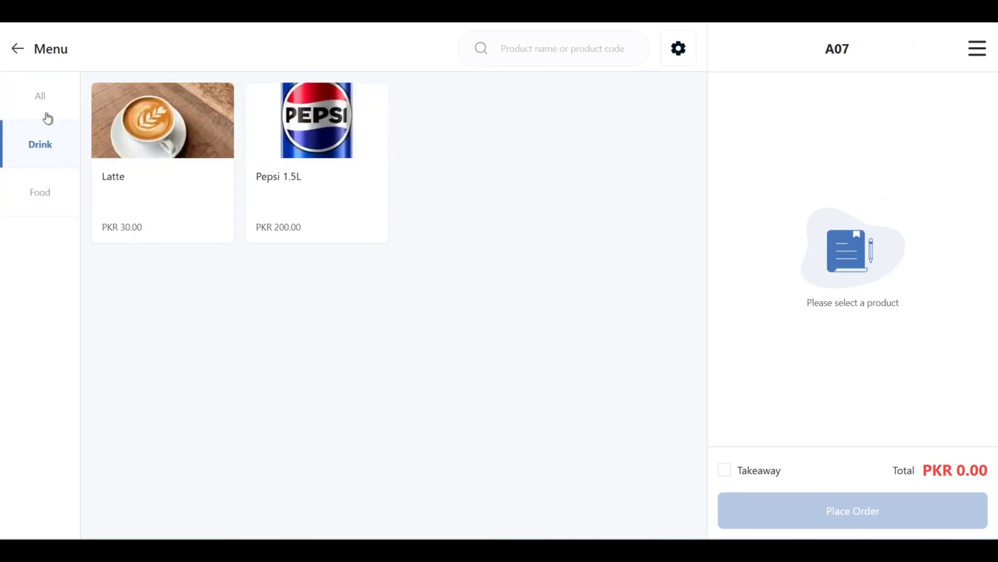
pyautogui.click(48, 113)
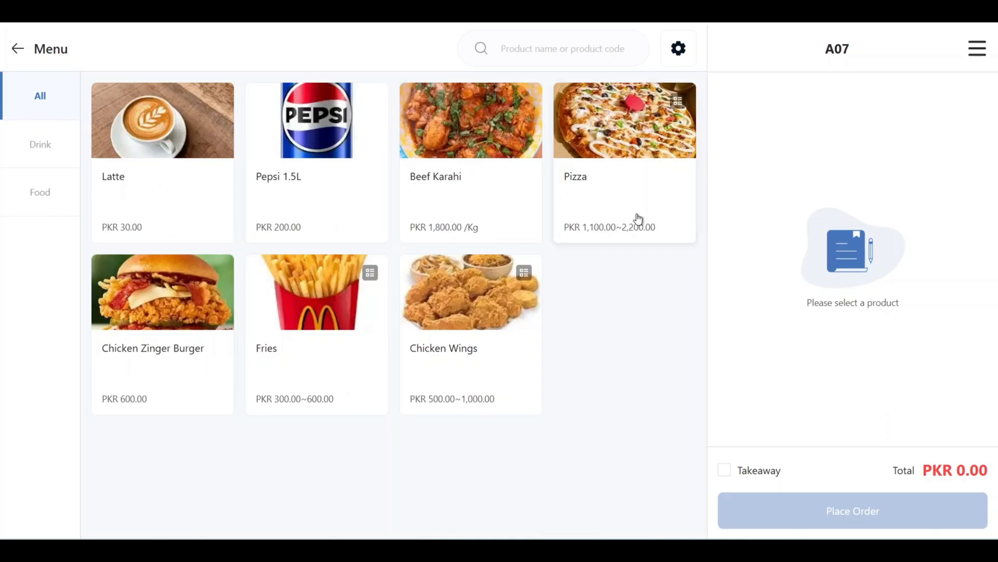
# Add a large Pizza, a Pepsi 1.5L and large Fries to table A07 and place the order
pyautogui.click(622, 192)
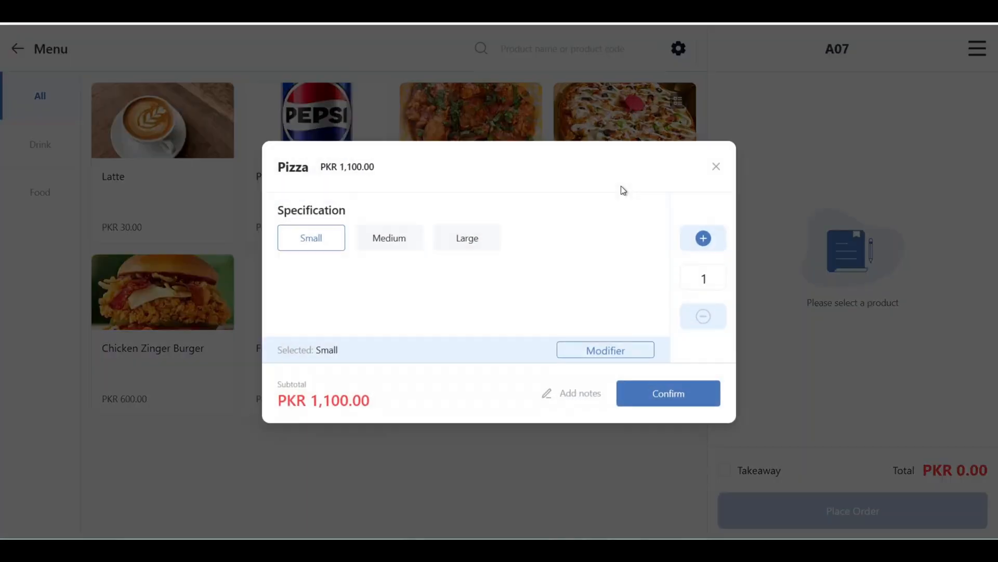
pyautogui.click(470, 238)
pyautogui.click(666, 394)
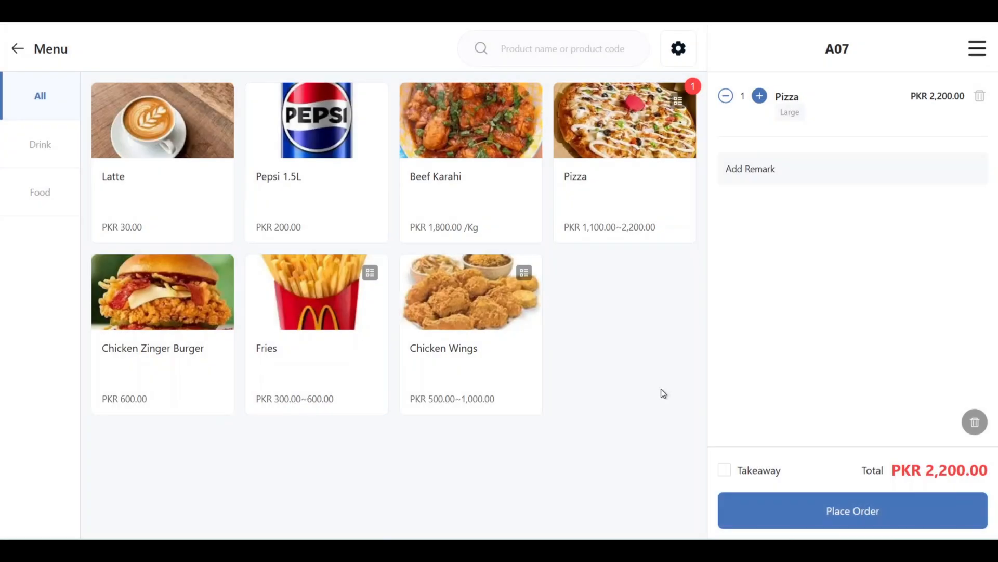
pyautogui.click(310, 181)
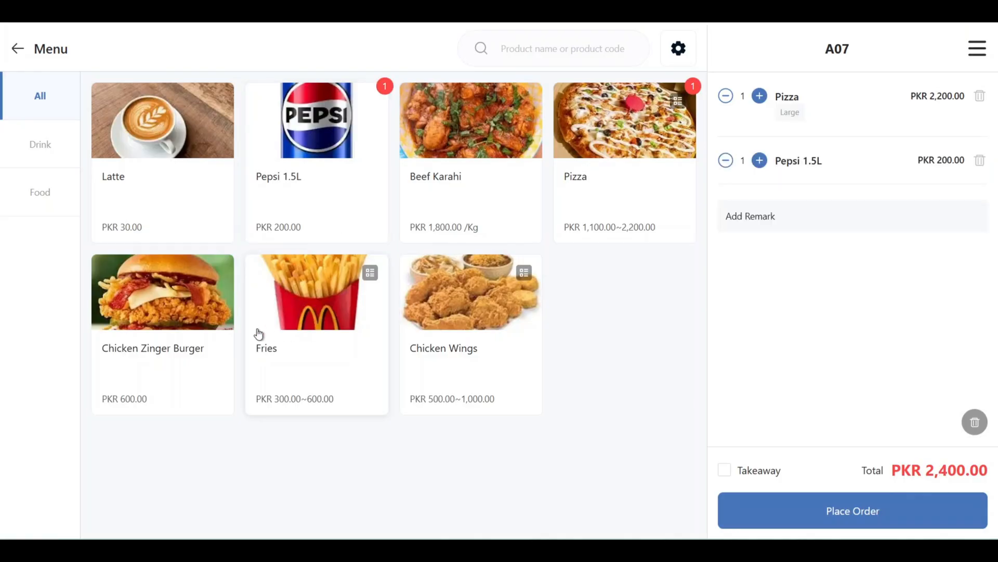
pyautogui.click(321, 334)
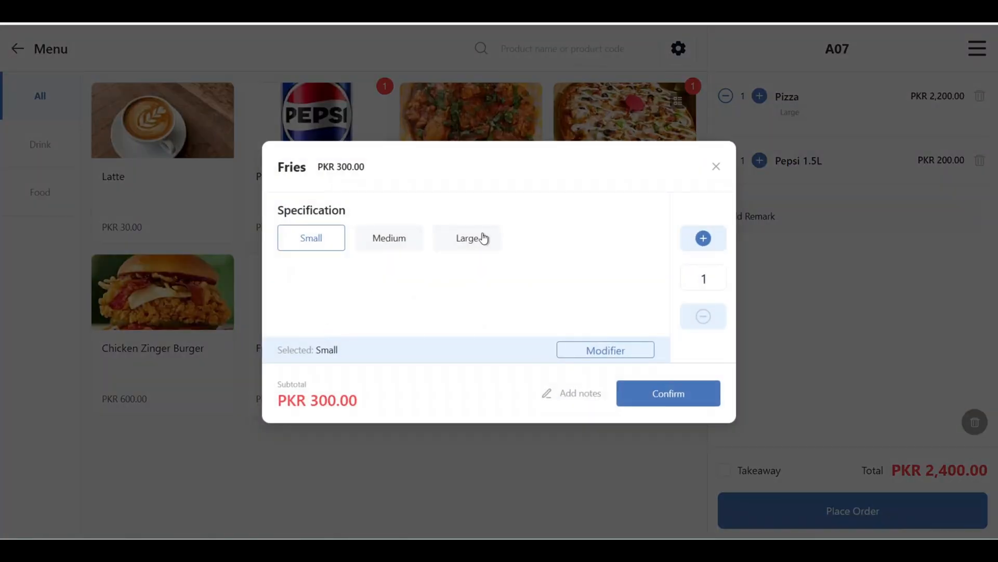
pyautogui.click(484, 238)
pyautogui.click(665, 396)
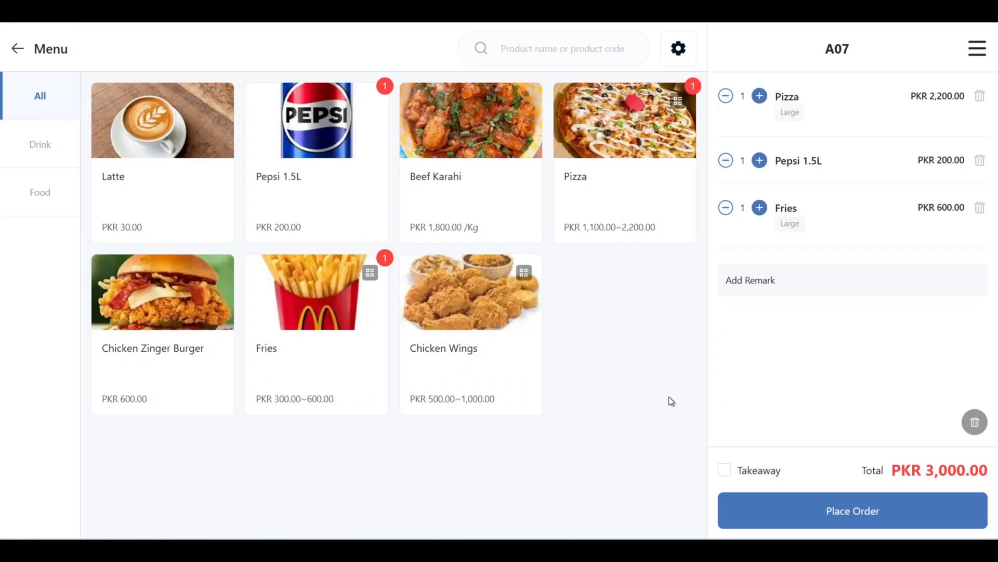
pyautogui.click(846, 513)
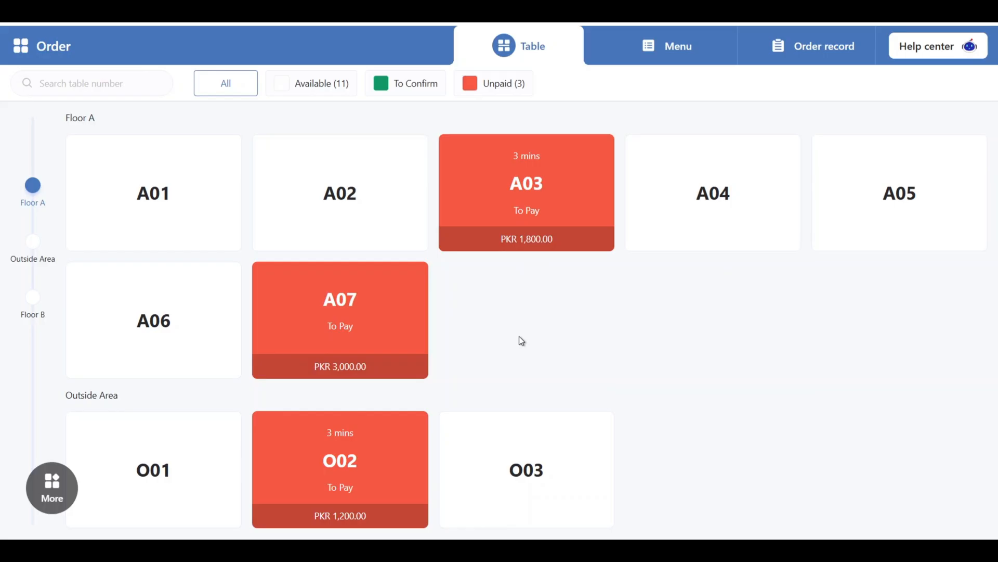
# Settle table O02's unpaid order through Quick Payment with Debit Card as the payment method
pyautogui.click(368, 448)
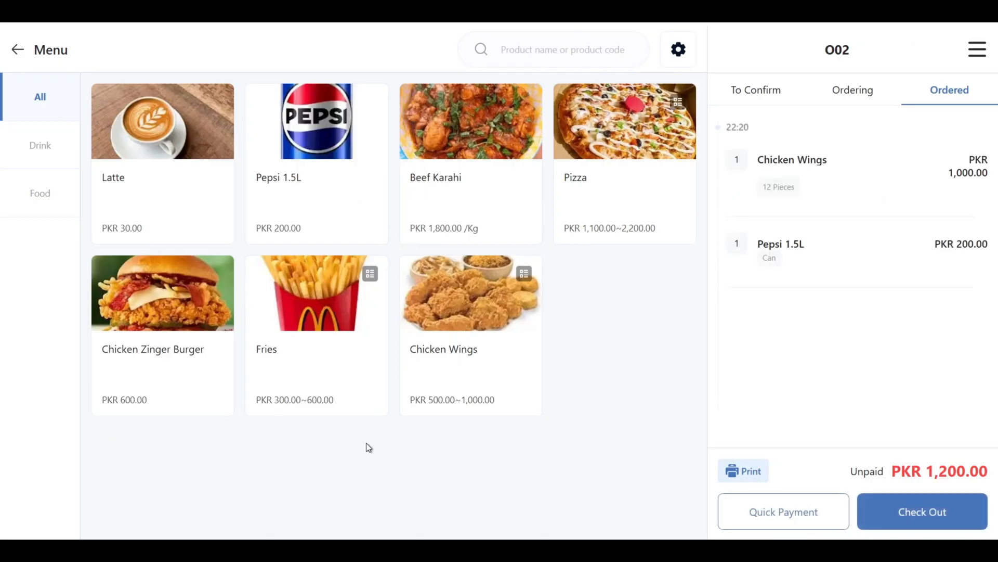
pyautogui.click(866, 517)
pyautogui.click(929, 513)
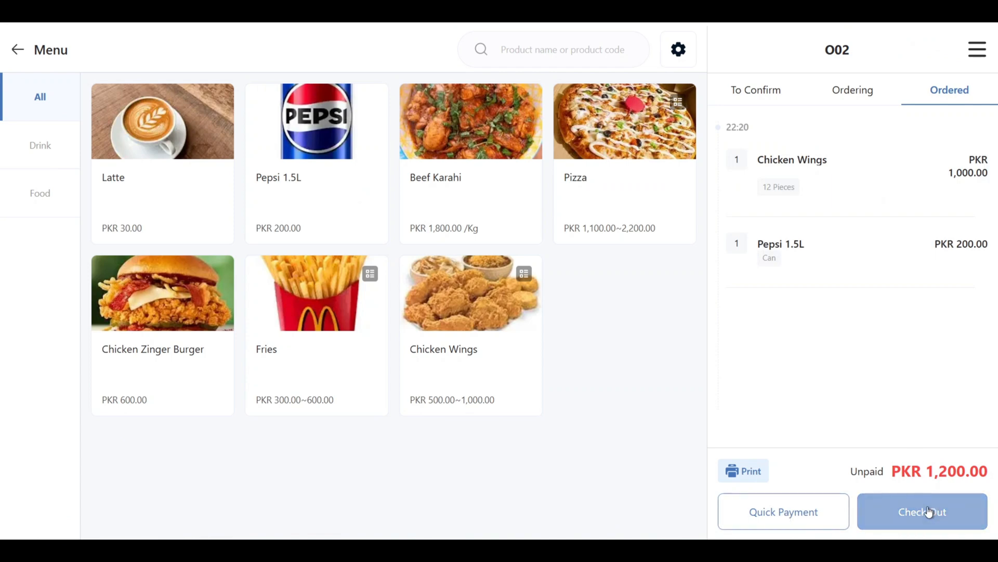
pyautogui.click(774, 513)
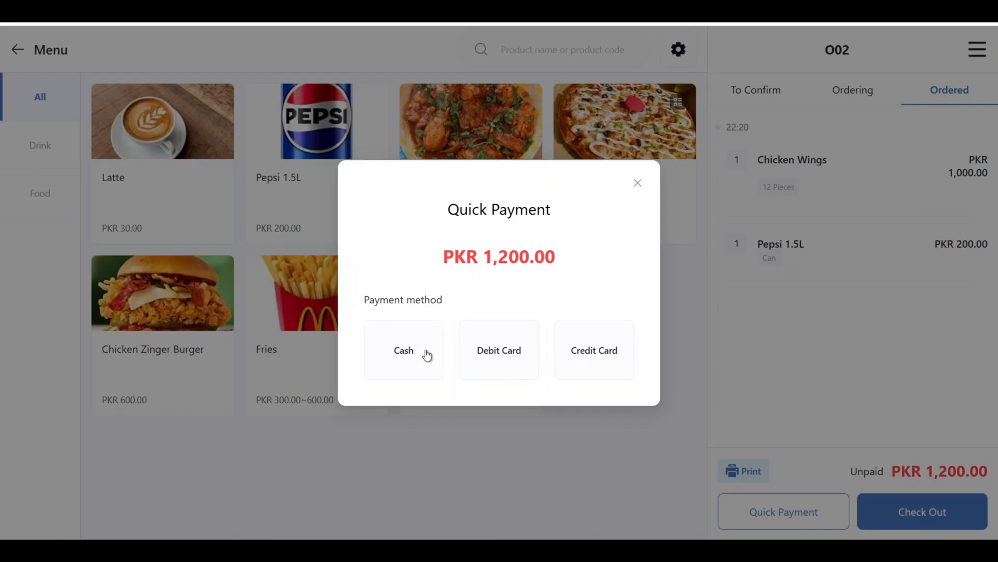
pyautogui.click(496, 366)
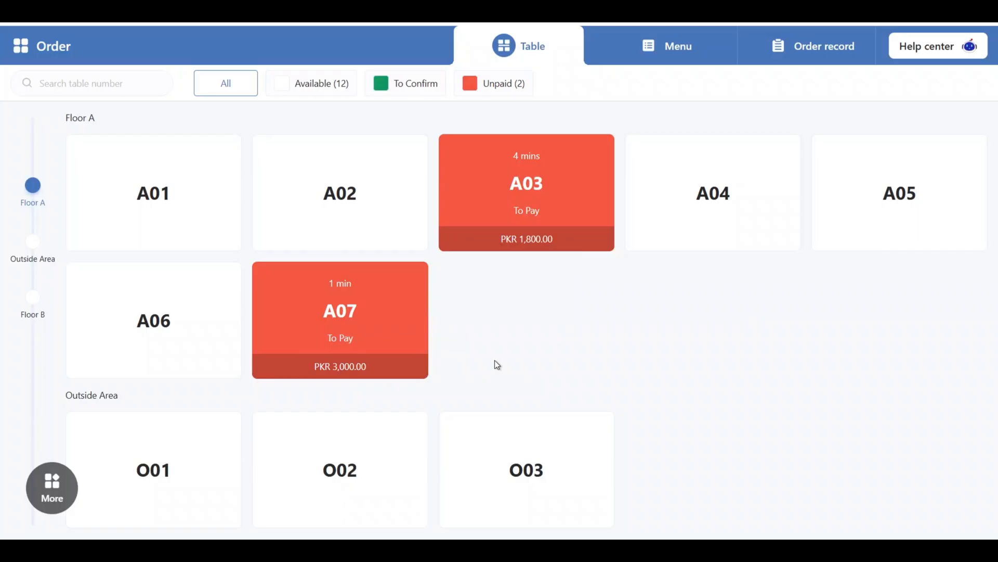
# Open table A03's order for checkout, select the Beef Karahi for a split bill, and cancel the split
pyautogui.click(543, 212)
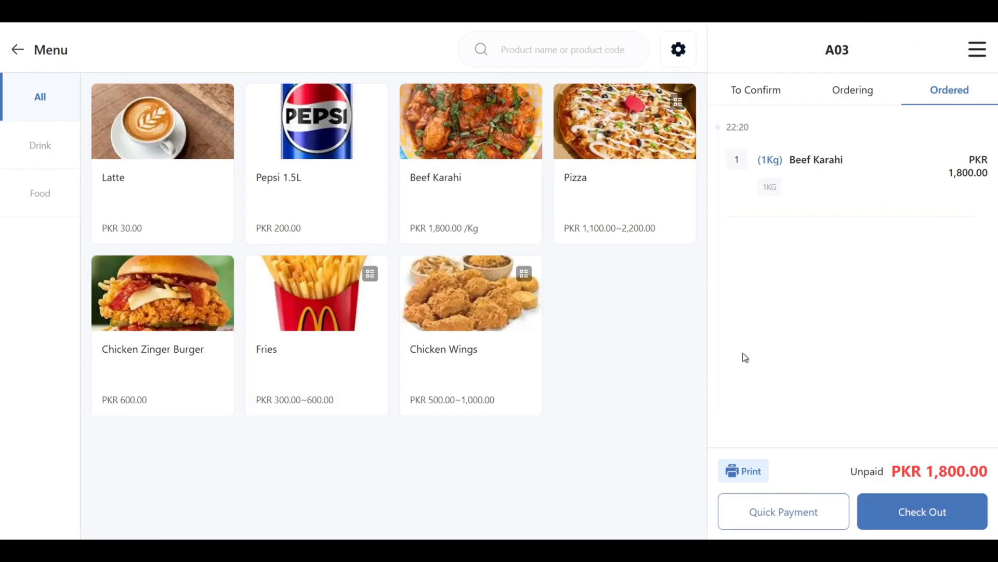
pyautogui.click(887, 500)
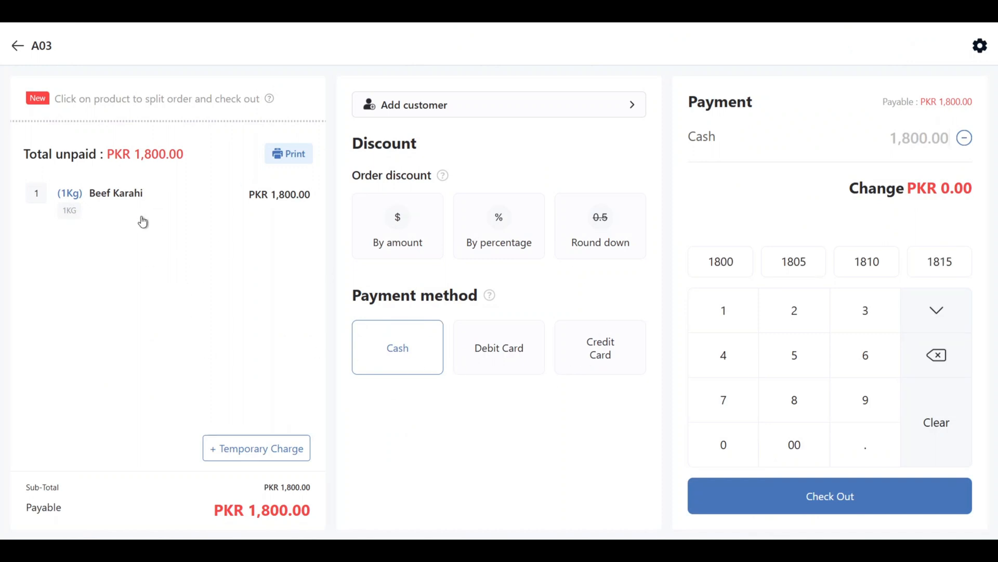
pyautogui.click(142, 210)
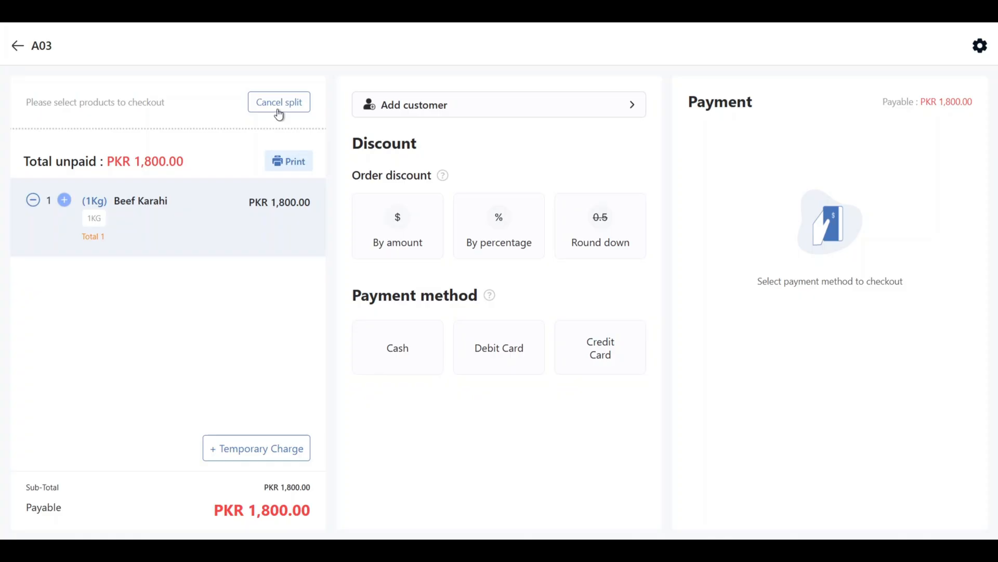
pyautogui.click(280, 113)
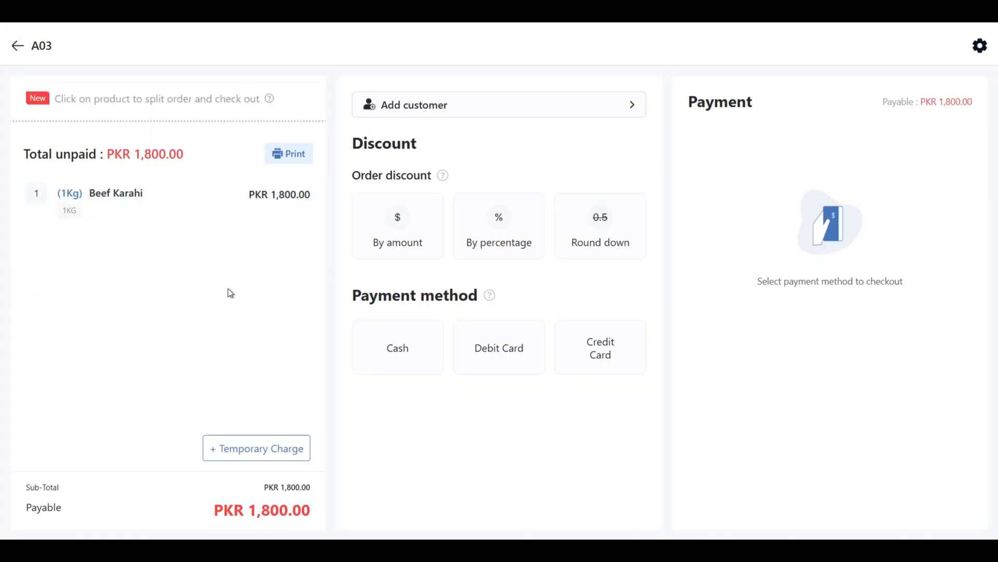
# Add a temporary charge of 10 to table A03's bill with the reason extra service fee
pyautogui.click(242, 461)
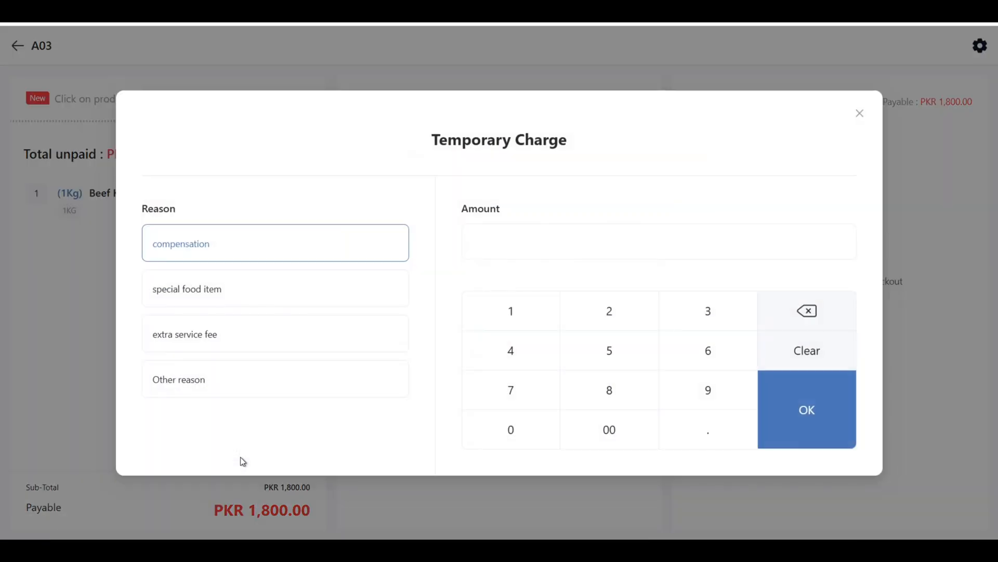
pyautogui.click(239, 348)
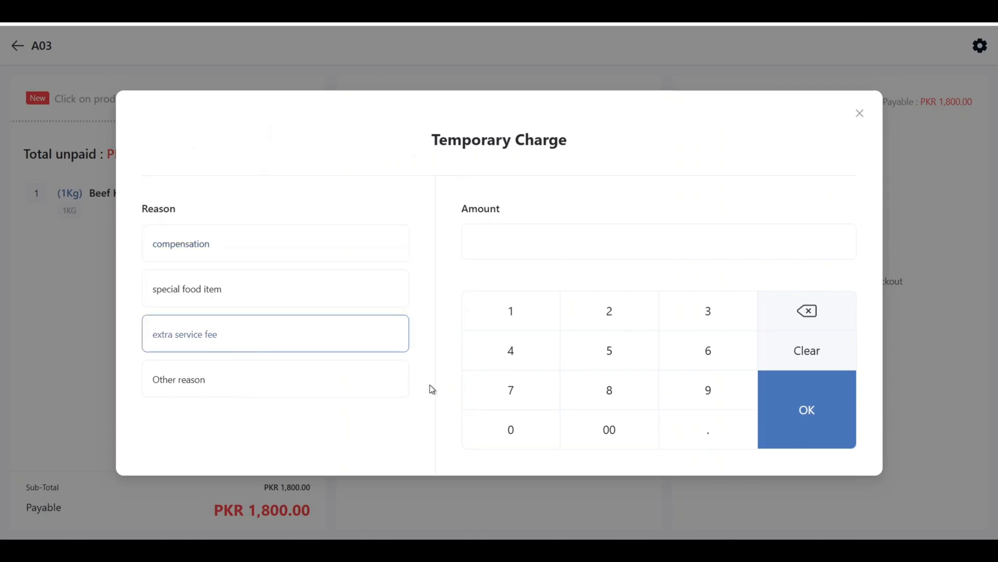
pyautogui.click(494, 323)
pyautogui.click(525, 445)
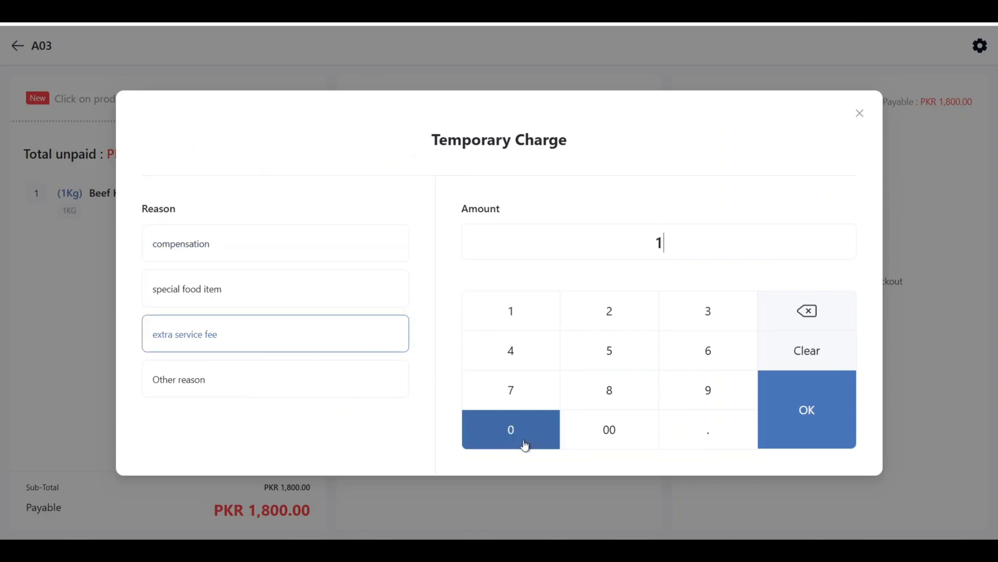
pyautogui.click(795, 424)
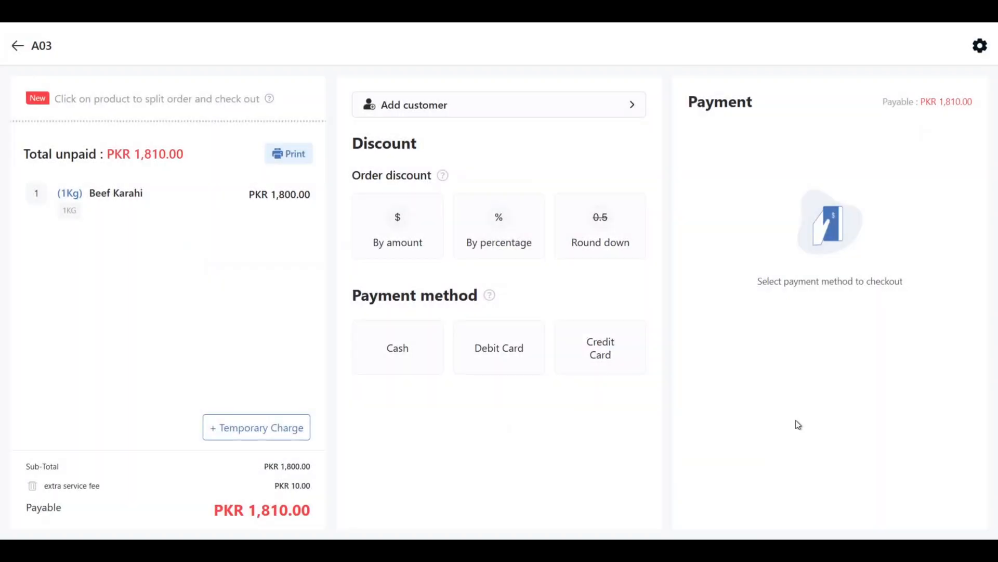
pyautogui.tripleClick(277, 498)
pyautogui.tripleClick(286, 487)
pyautogui.click(417, 458)
# Apply an order discount by amount of 10 to table A03's bill
pyautogui.click(377, 233)
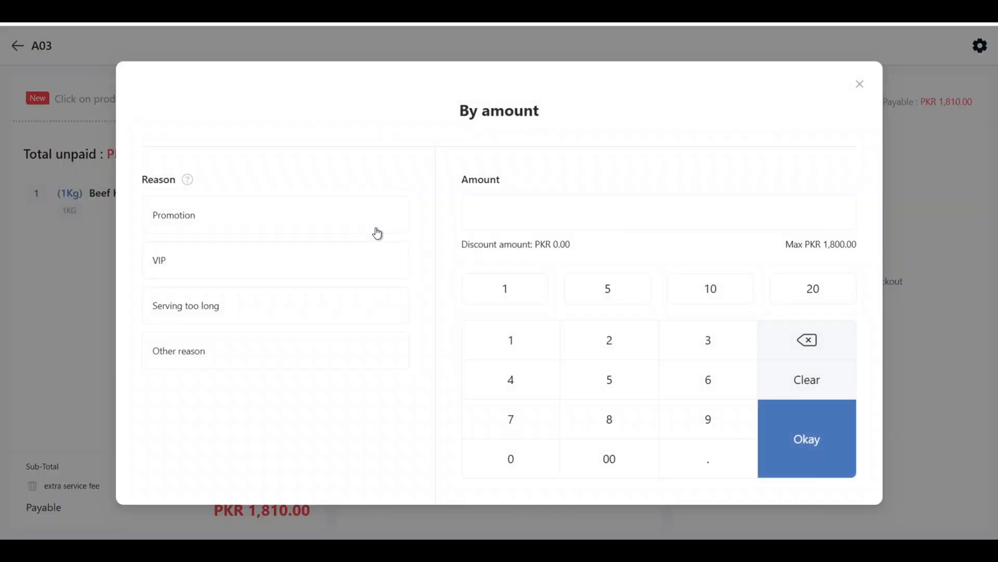
pyautogui.click(518, 302)
pyautogui.click(512, 455)
pyautogui.click(810, 439)
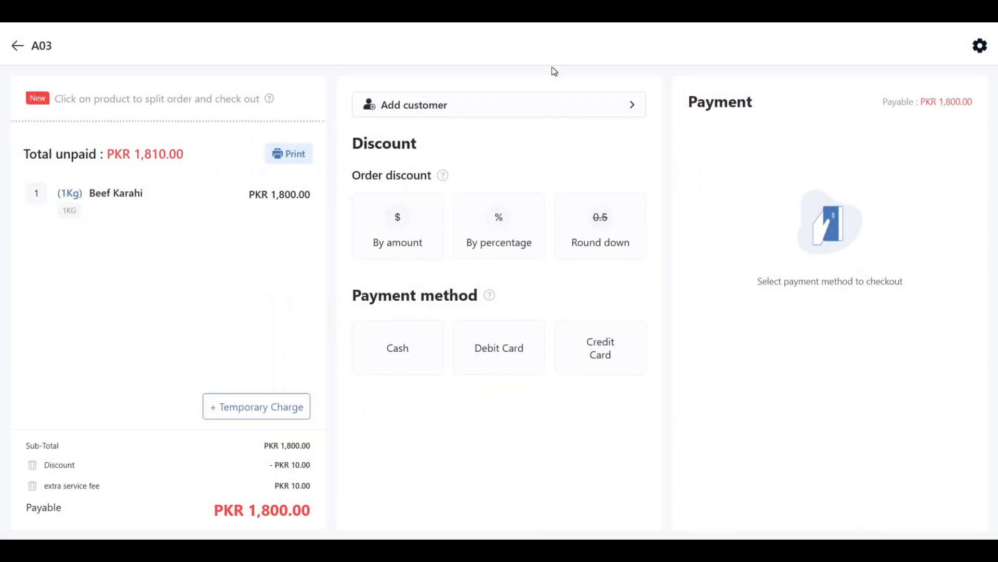
# Create a new customer in the customer database by entering the customer's name and add them to the sale
pyautogui.click(539, 106)
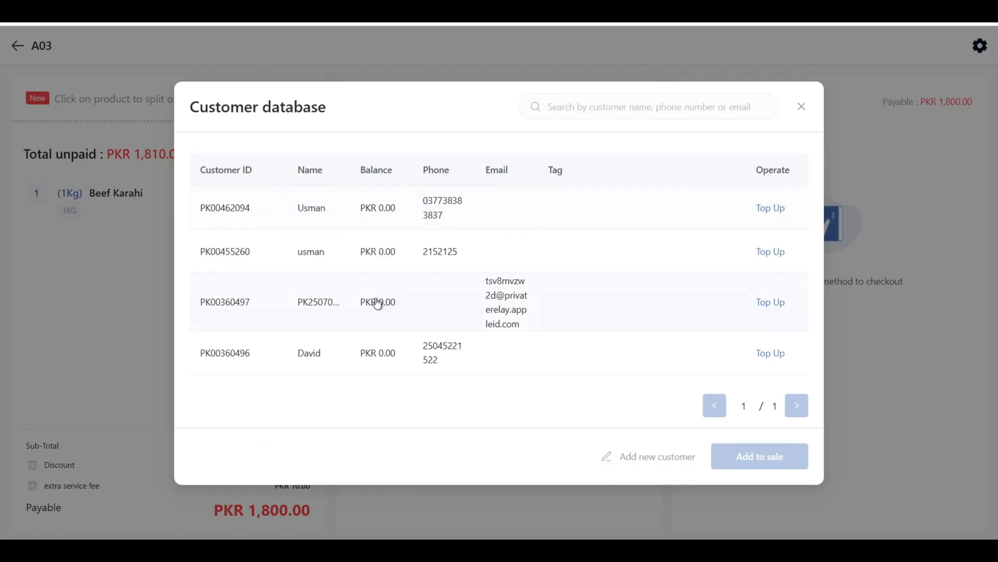
pyautogui.scroll(-3, 457, 311)
pyautogui.scroll(3, 456, 310)
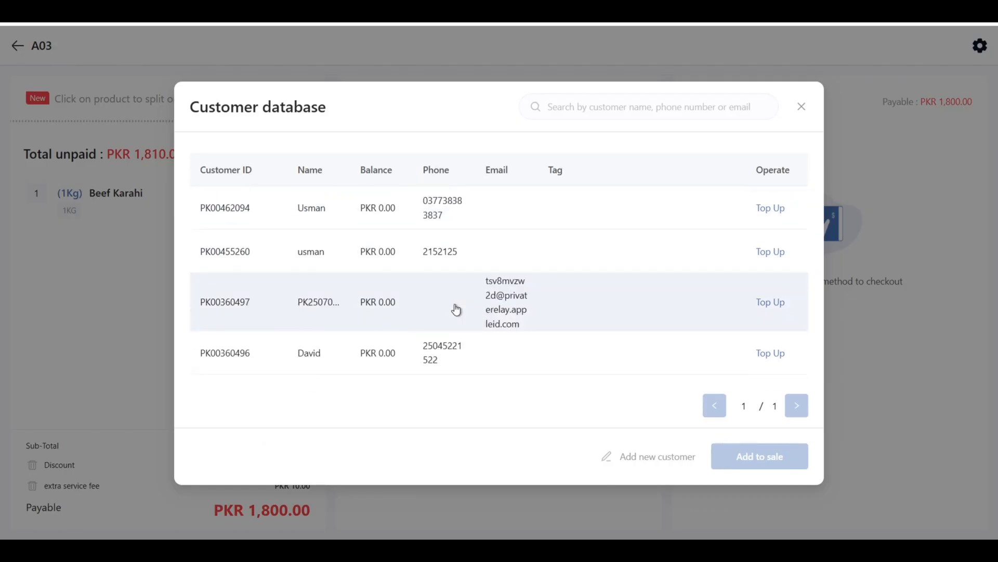
pyautogui.click(634, 463)
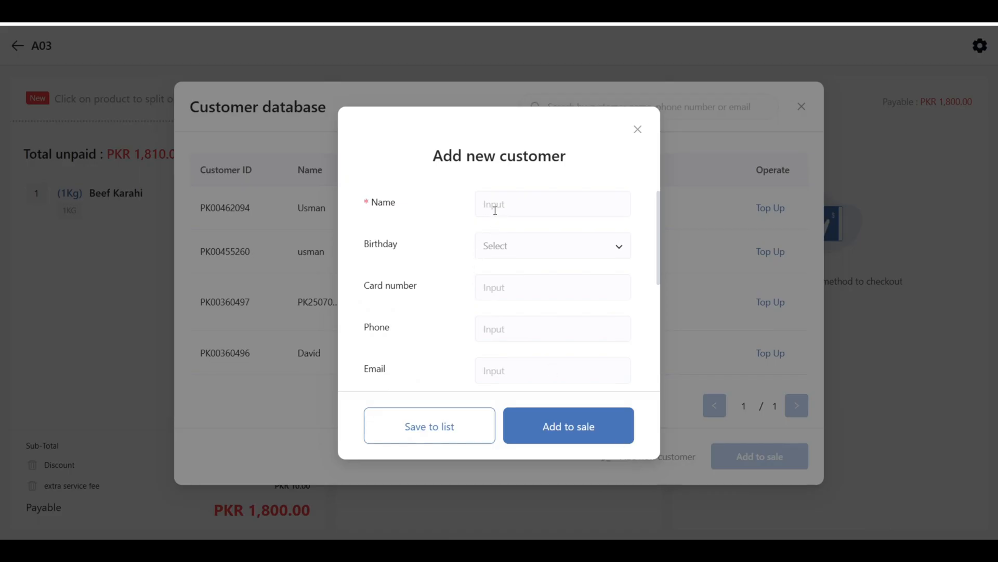
pyautogui.click(495, 210)
pyautogui.write('da')
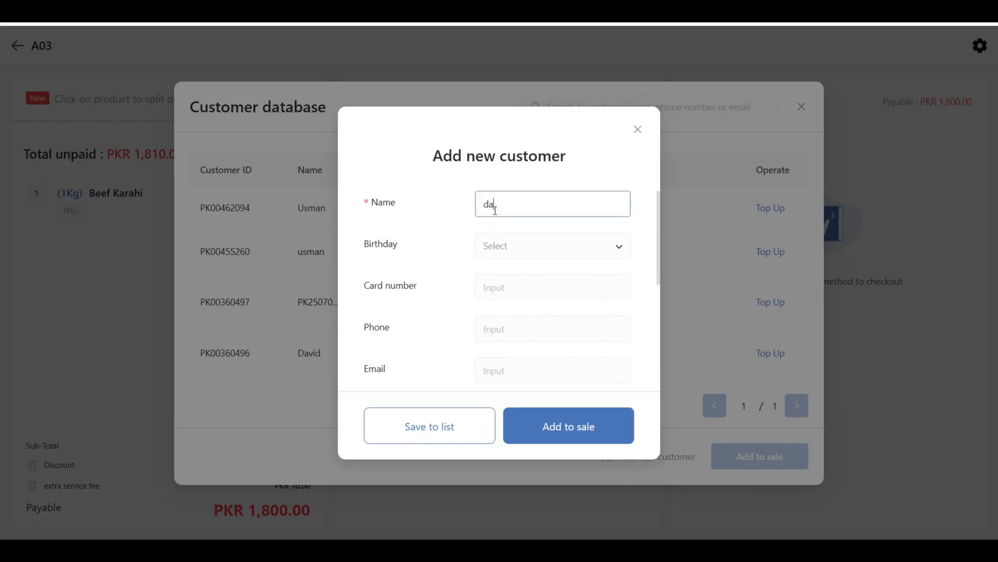
pyautogui.write('vid d')
pyautogui.click(562, 423)
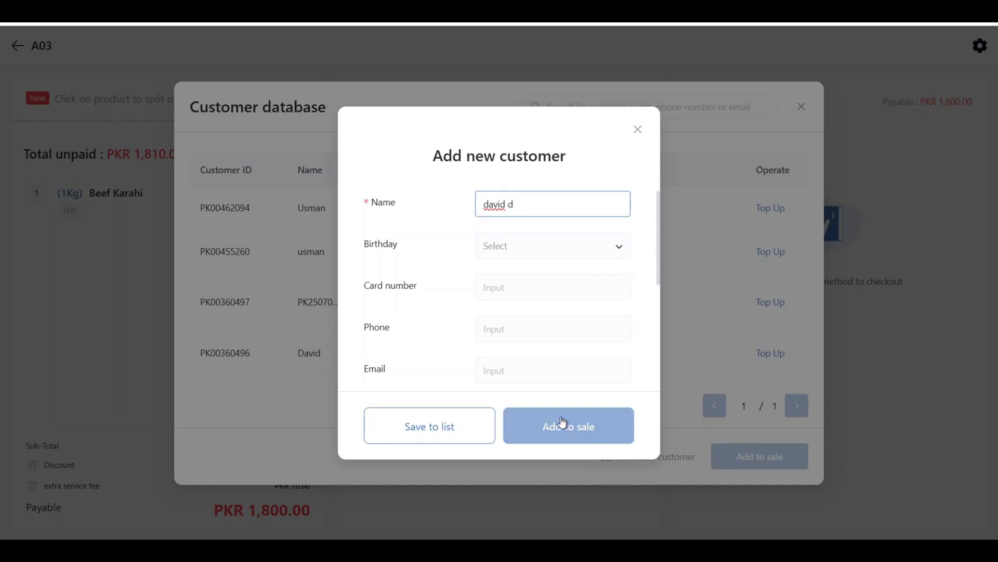
pyautogui.click(563, 422)
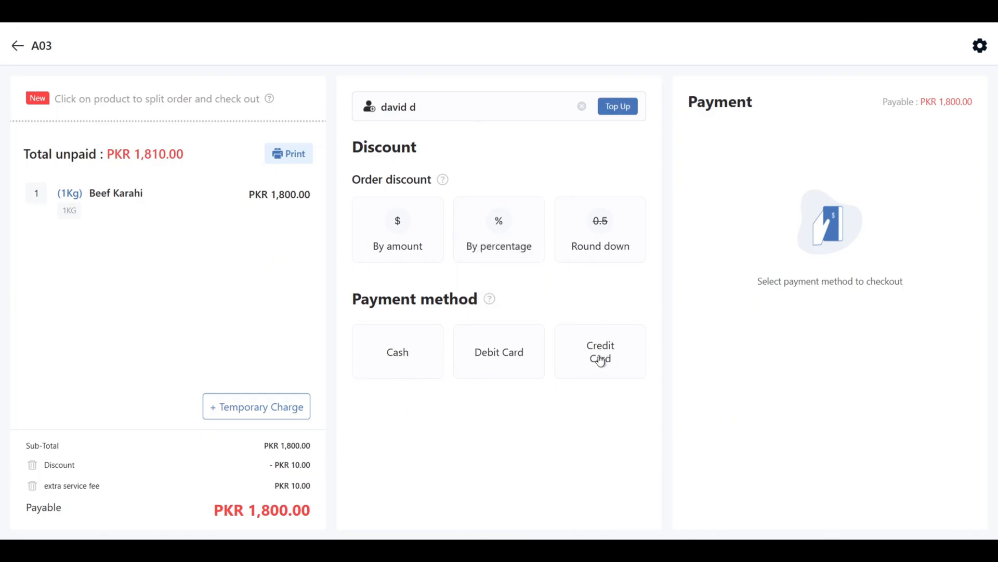
# Check out table A03's bill with a cash payment of 2,000 and close the checkout summary
pyautogui.click(408, 362)
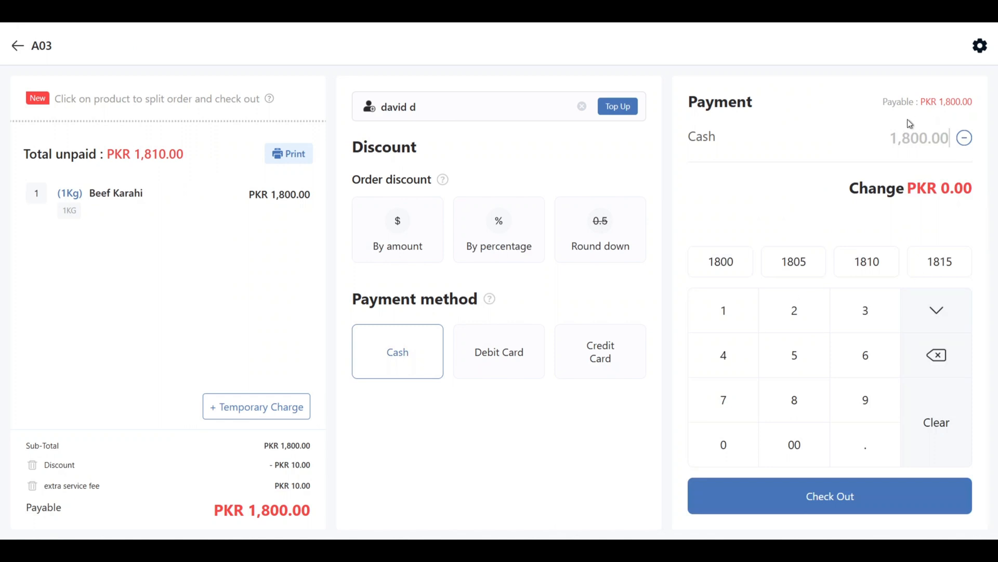
pyautogui.write('20000')
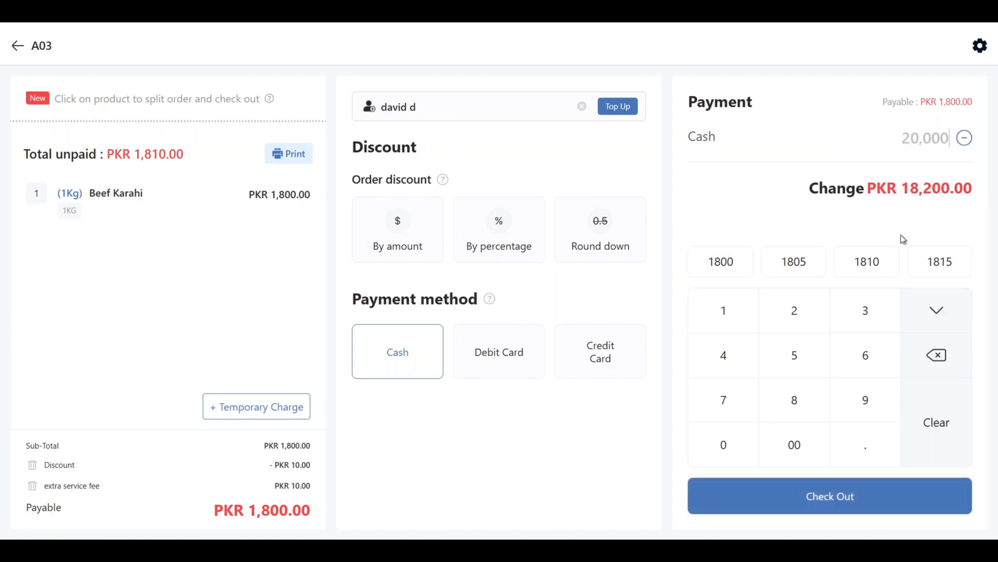
pyautogui.press('BackSpace')
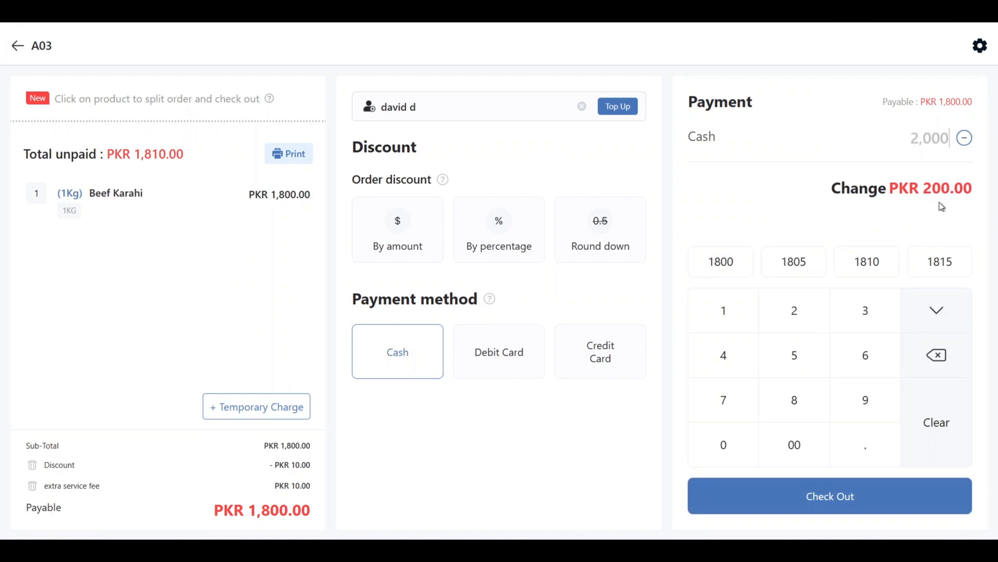
pyautogui.click(812, 492)
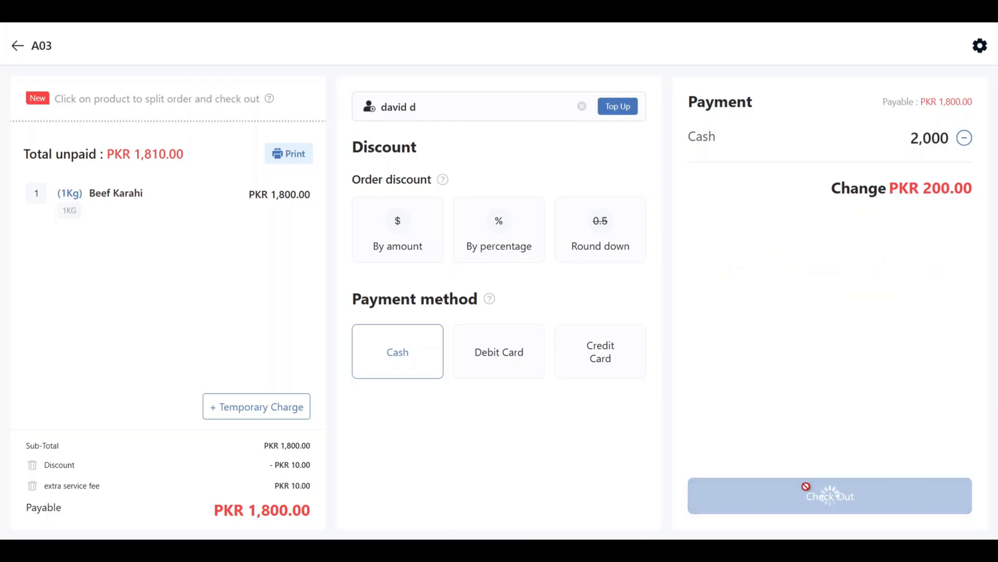
pyautogui.click(418, 372)
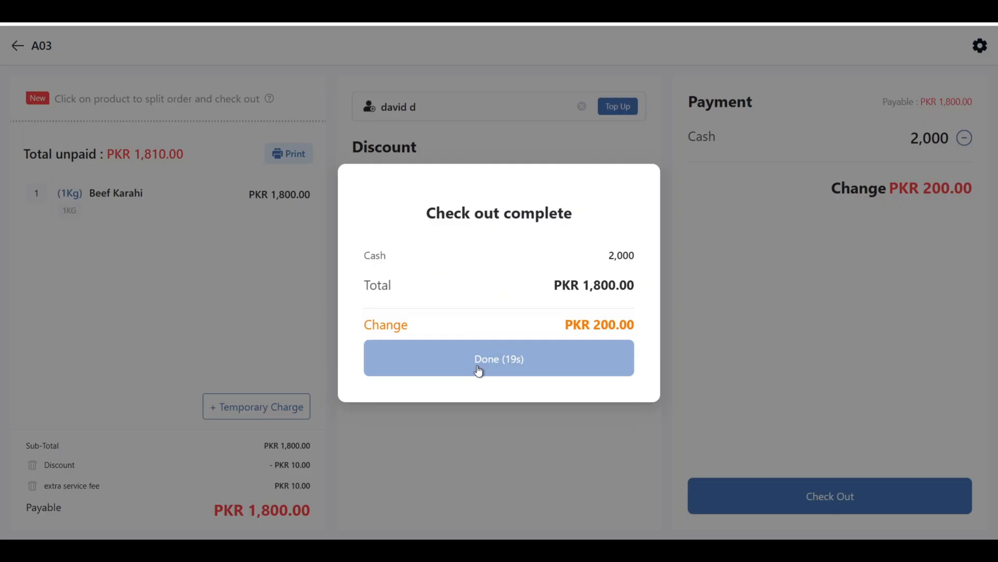
pyautogui.click(479, 371)
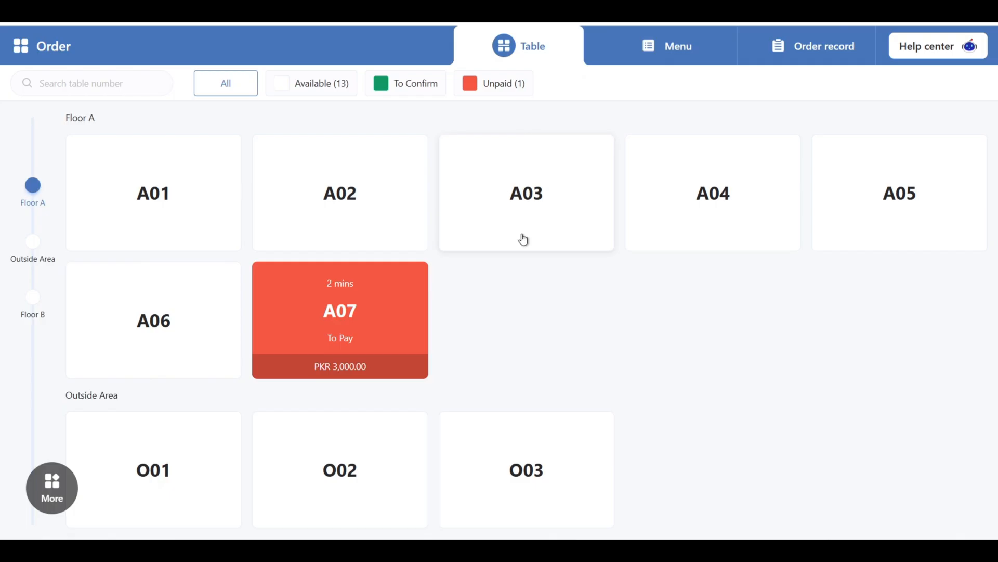
# Add a Latte and a medium Fries to table A07's existing order and place the additional order
pyautogui.click(356, 332)
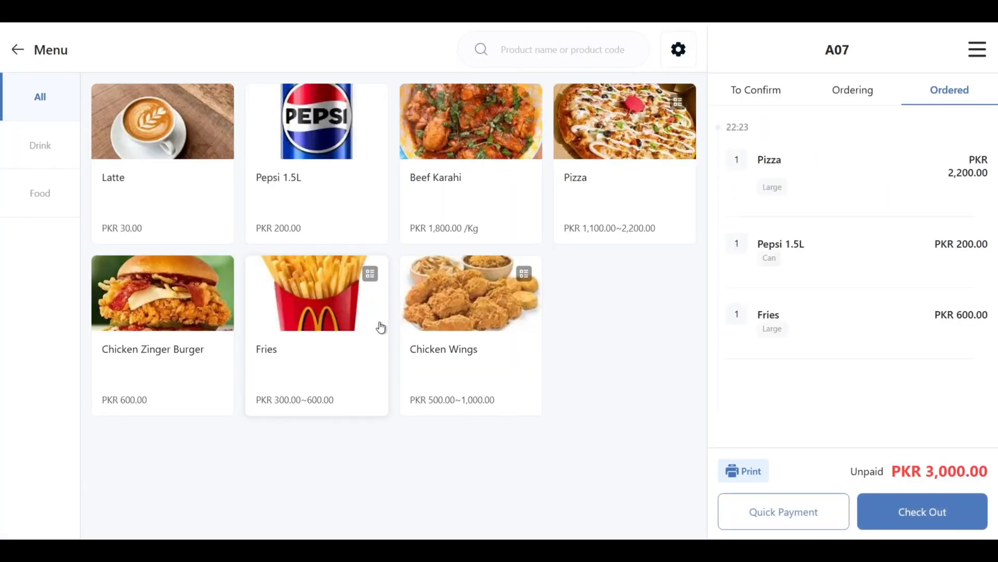
pyautogui.click(852, 91)
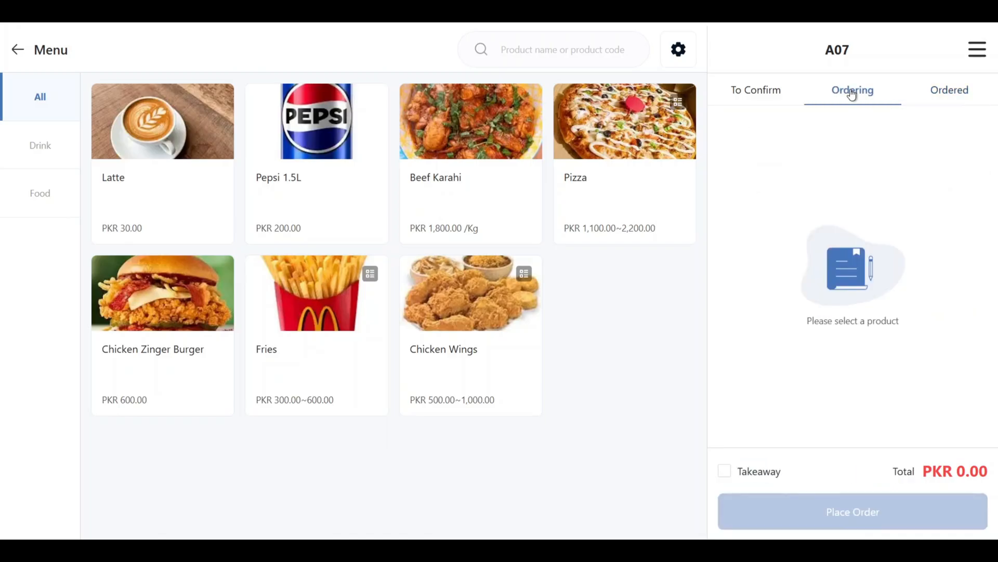
pyautogui.click(212, 162)
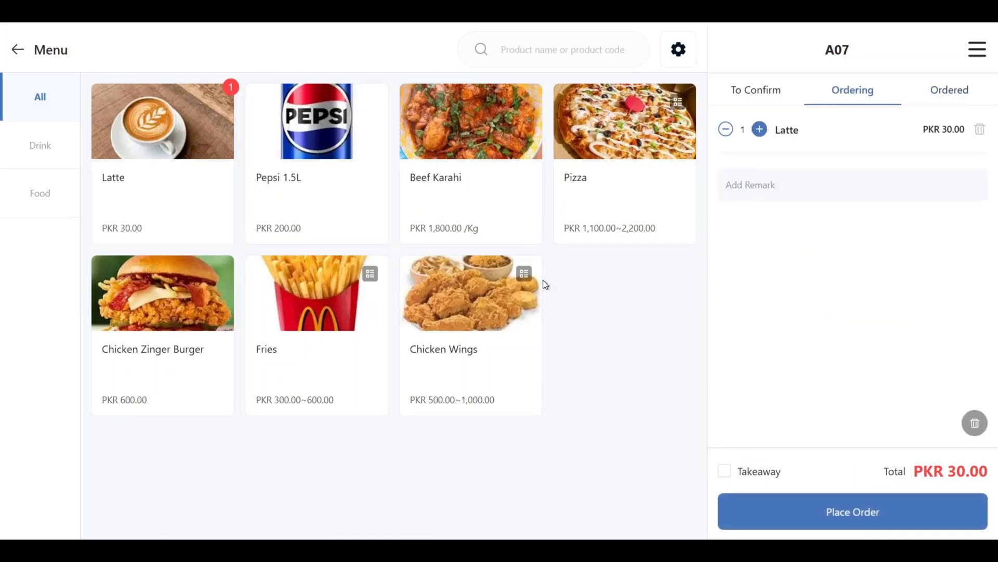
pyautogui.click(317, 340)
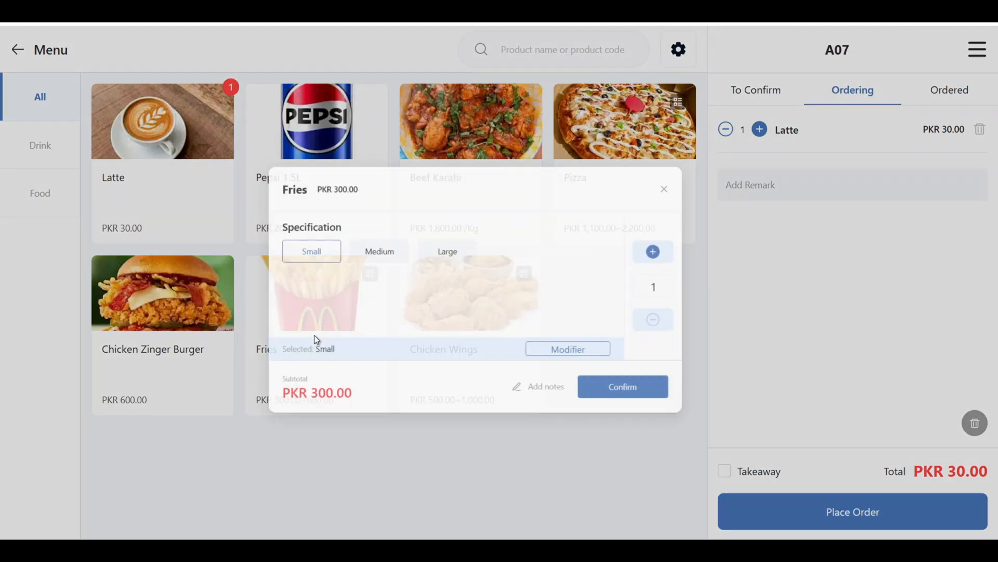
pyautogui.click(375, 240)
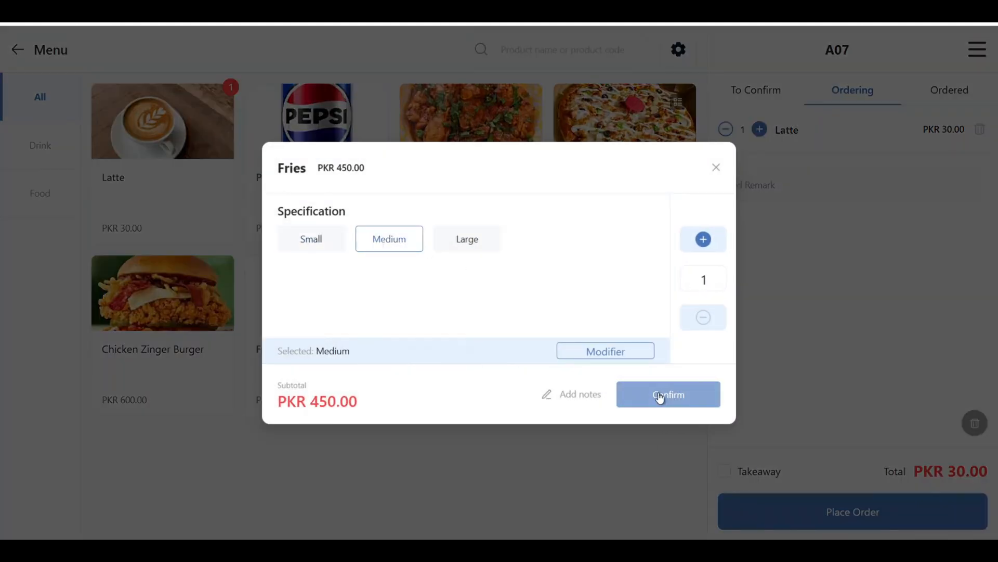
pyautogui.click(660, 396)
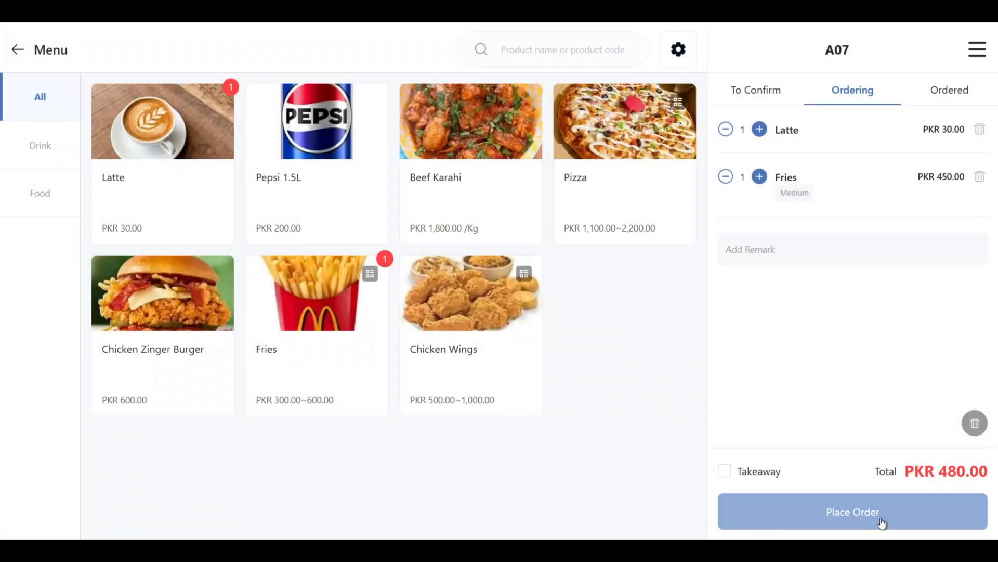
pyautogui.click(882, 522)
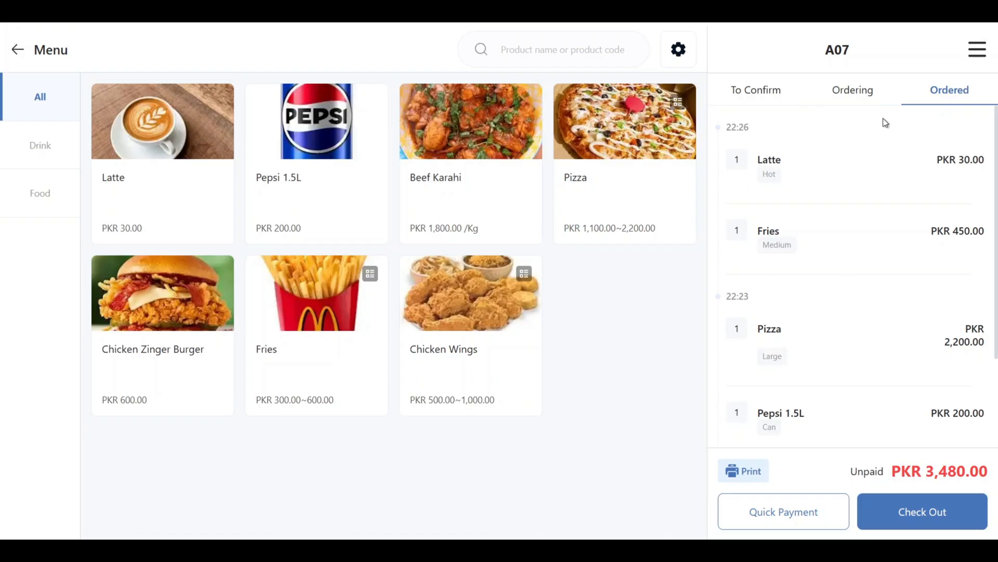
# Review table A07's ordered items and the available receipt types without printing, and return to the table overview
pyautogui.scroll(-3, 794, 233)
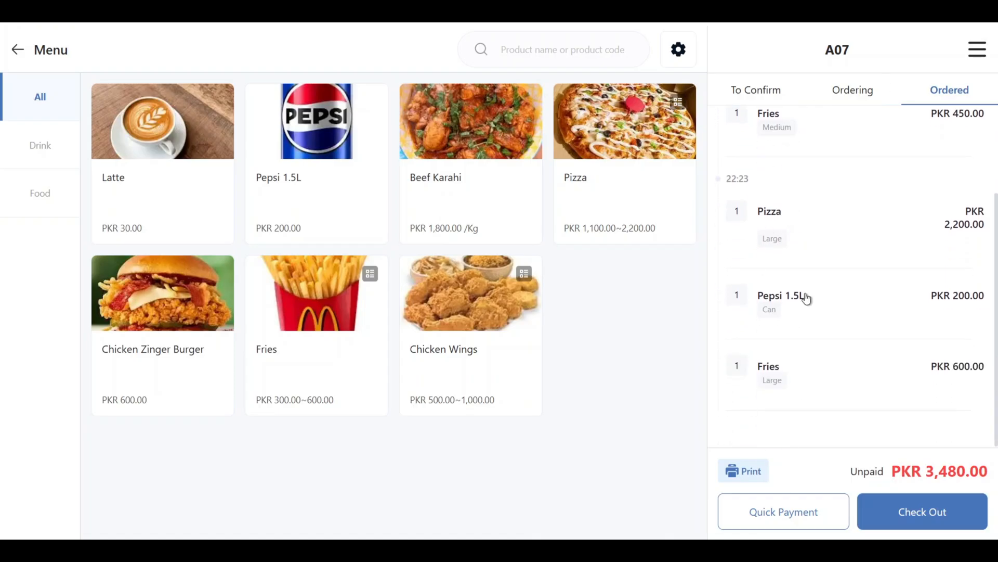
pyautogui.scroll(3, 806, 273)
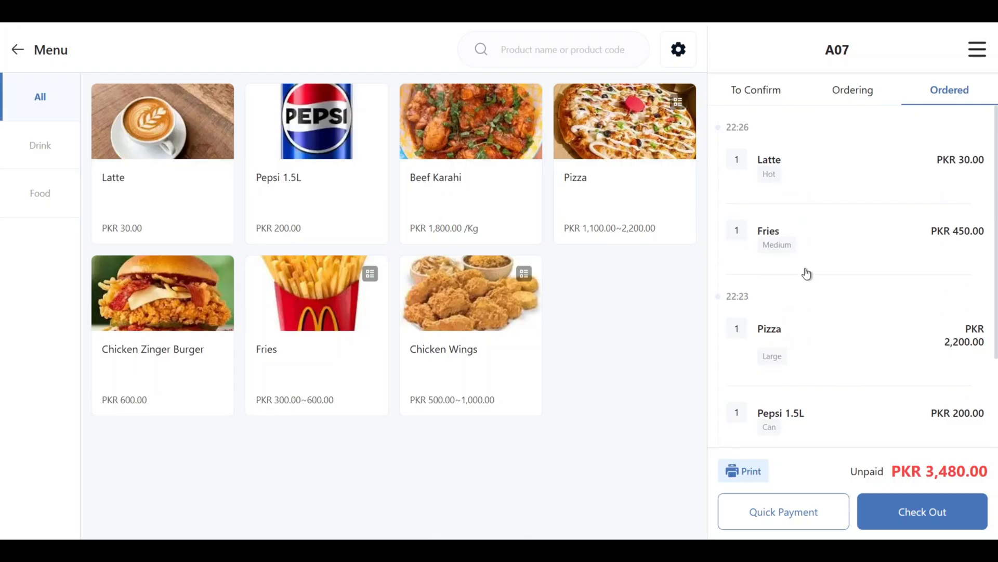
pyautogui.click(743, 471)
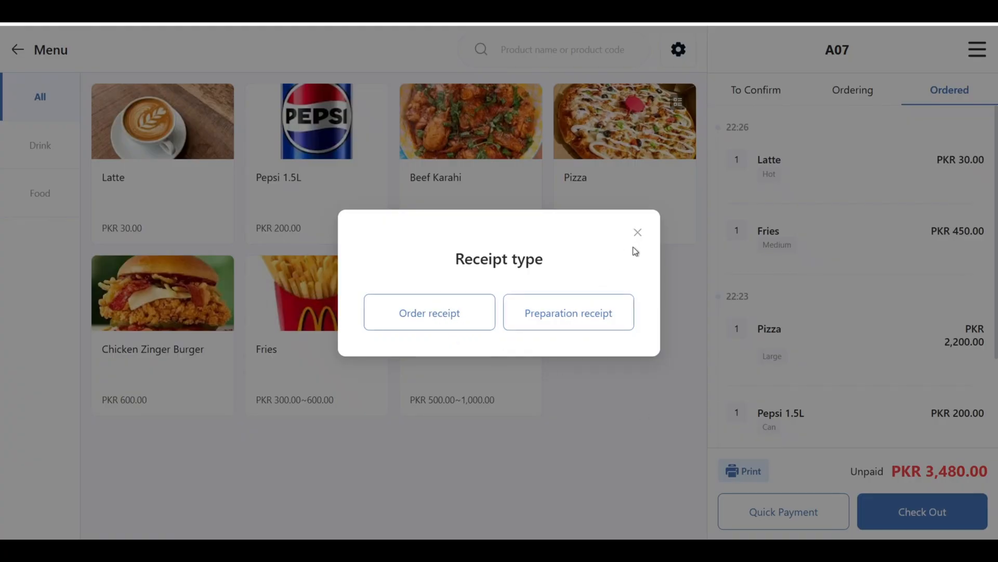
pyautogui.click(638, 233)
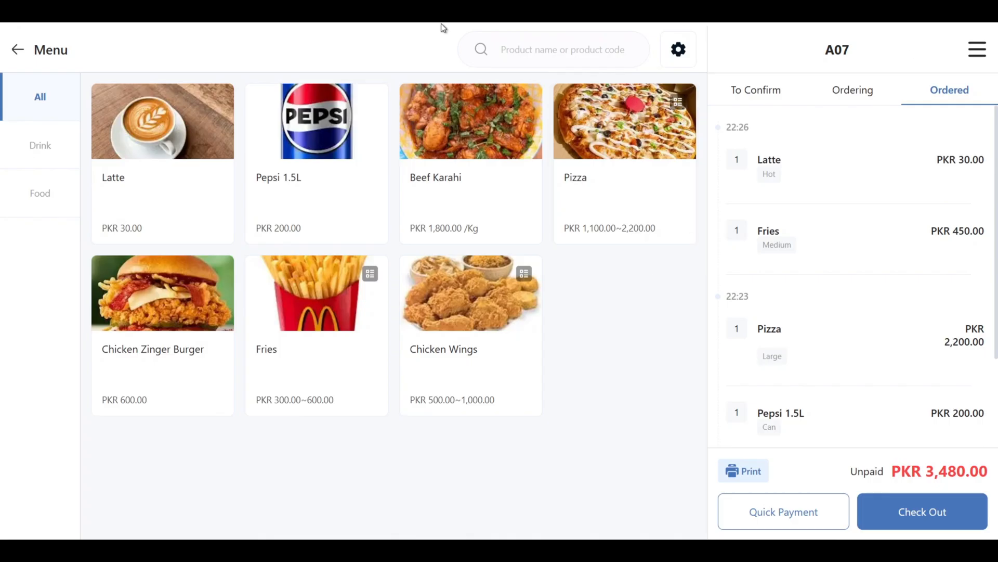
pyautogui.click(17, 50)
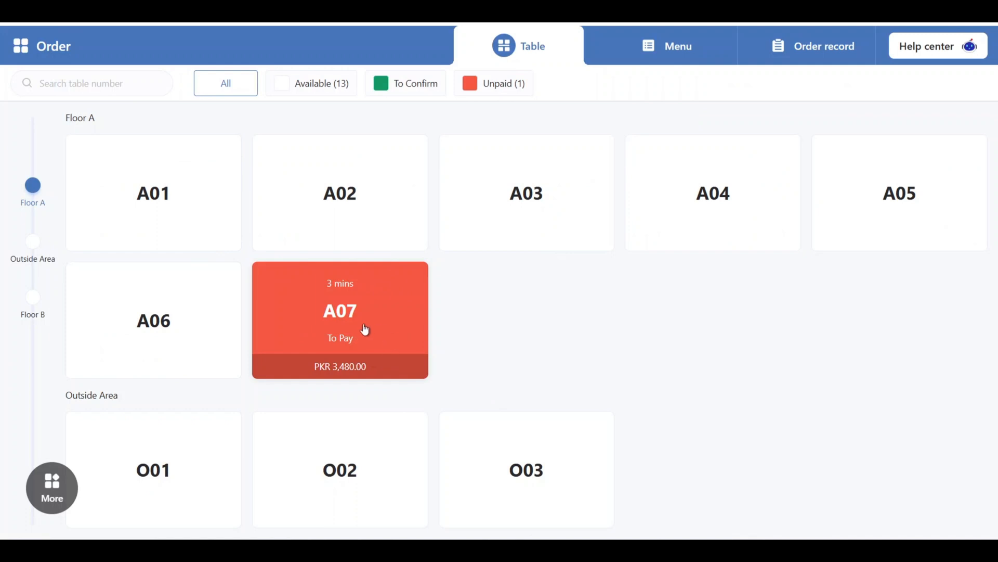
# Settle table A07's bill through Quick Payment using Cash
pyautogui.click(359, 330)
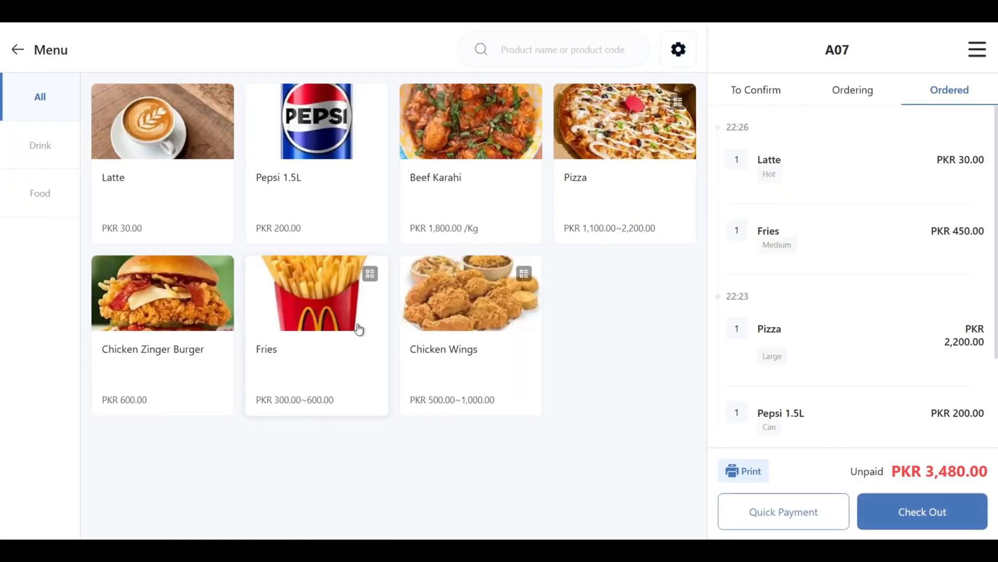
pyautogui.click(787, 519)
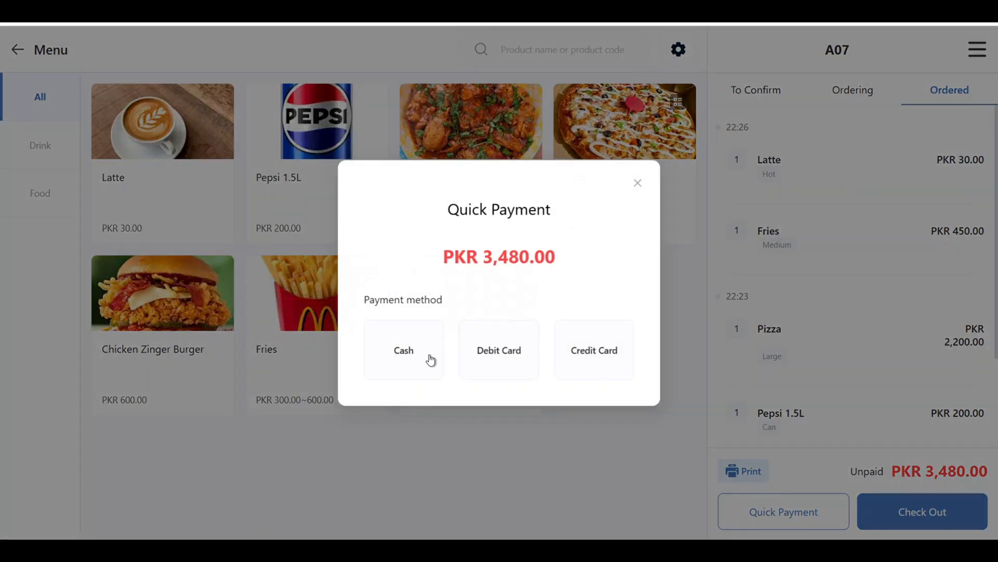
pyautogui.click(429, 358)
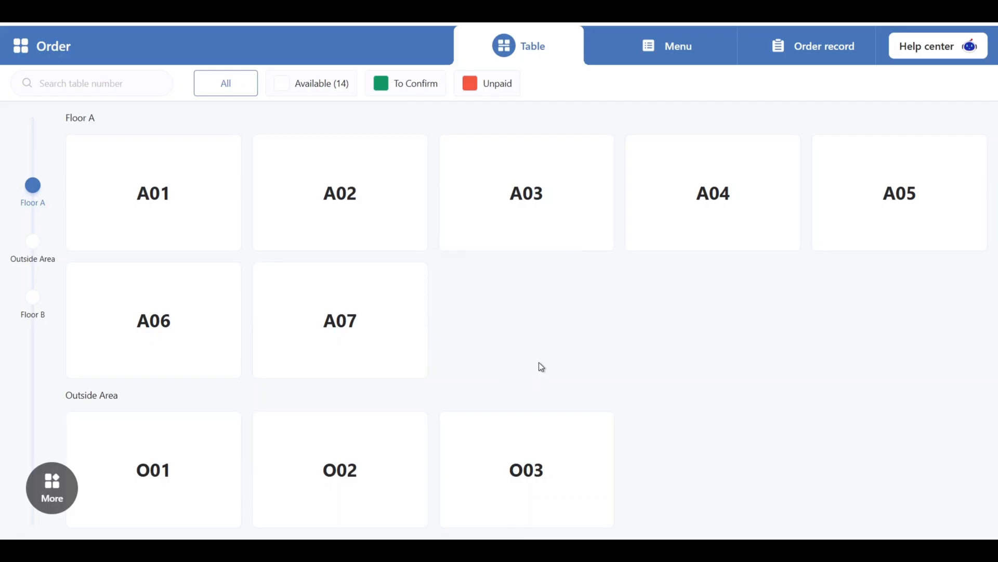
# Start an order without a table containing Chicken Wings (6 Pieces), a small Fries and a Chicken Zinger Burger
pyautogui.scroll(-3, 539, 366)
pyautogui.scroll(3, 538, 367)
pyautogui.click(675, 63)
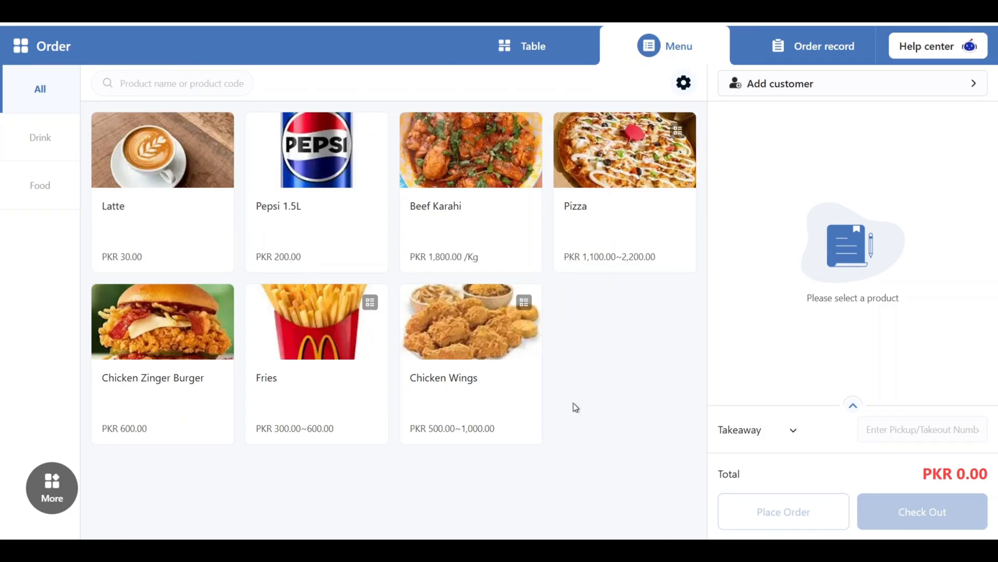
pyautogui.click(455, 345)
pyautogui.click(659, 393)
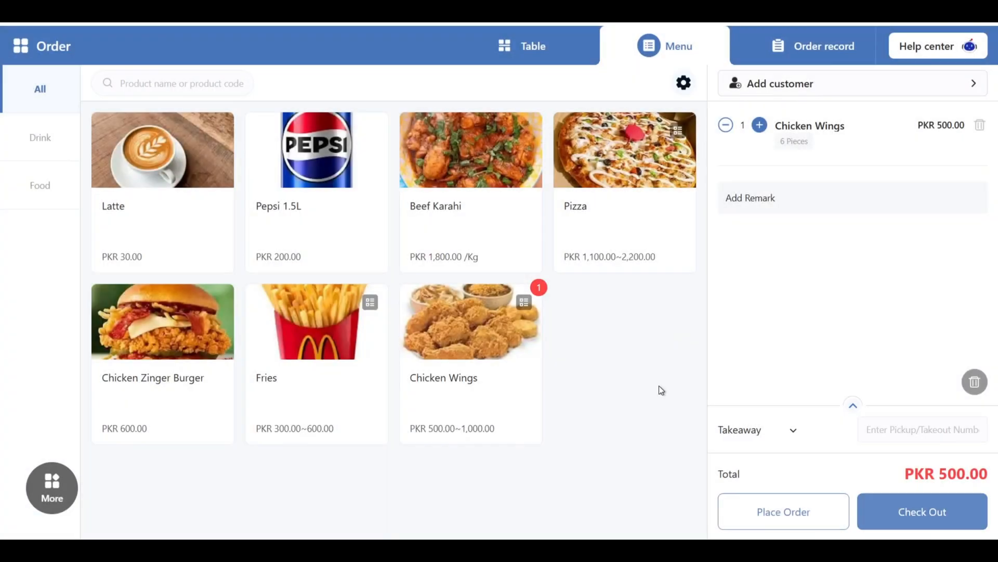
pyautogui.click(301, 340)
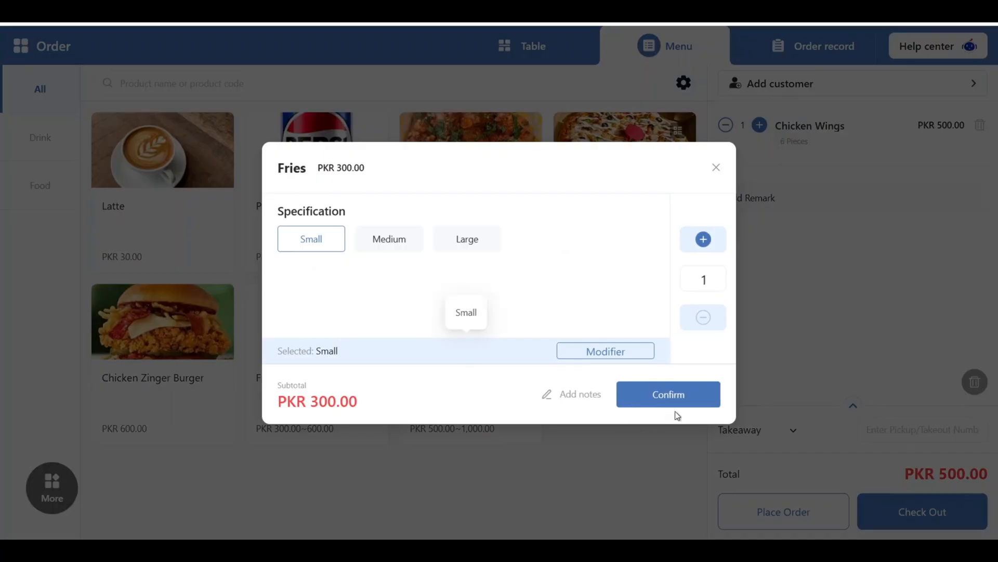
pyautogui.click(669, 396)
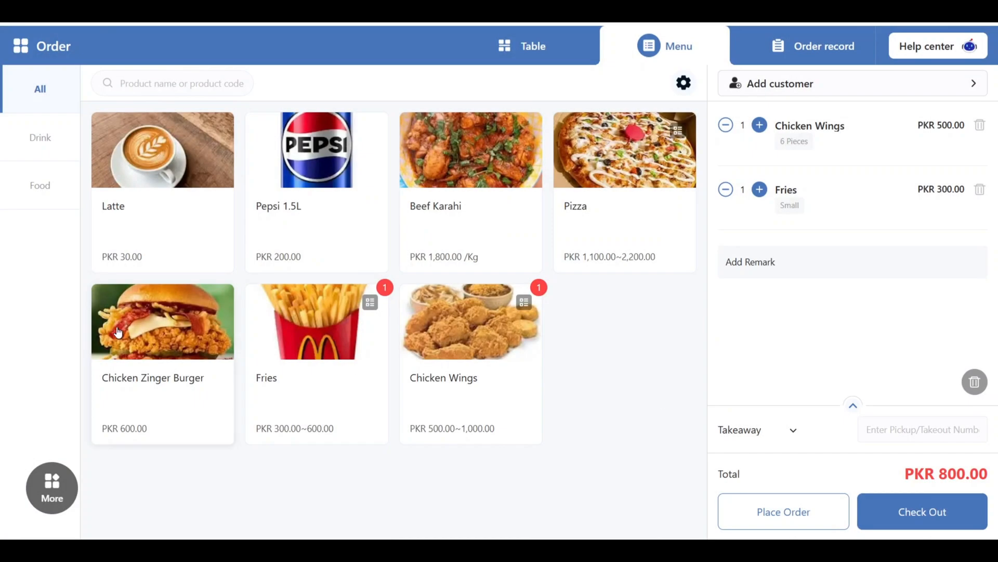
pyautogui.click(118, 333)
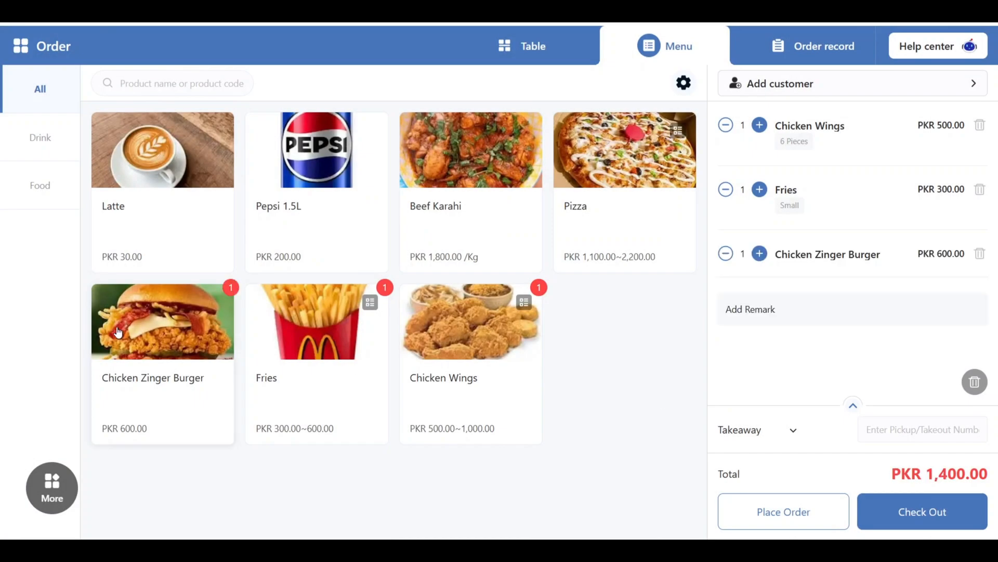
# Try the Dine-in option for the order, view the tables that can be chosen, and switch back to Non Dine-in
pyautogui.click(853, 409)
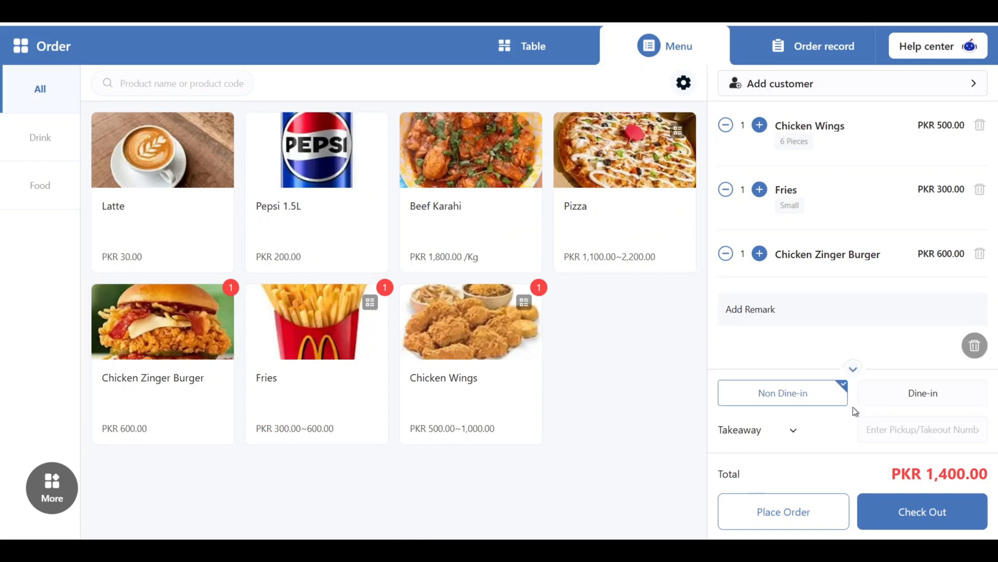
pyautogui.click(917, 393)
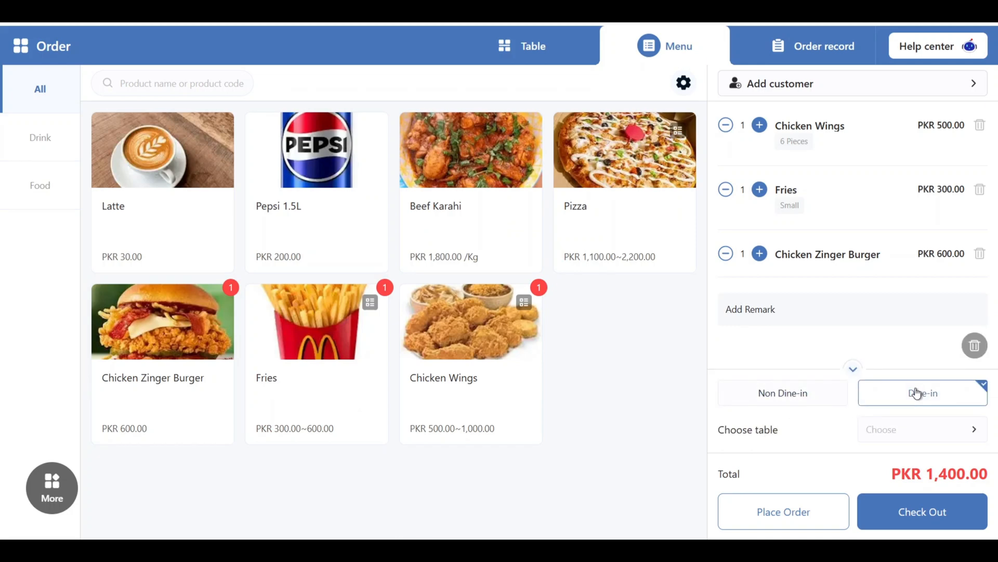
pyautogui.click(927, 428)
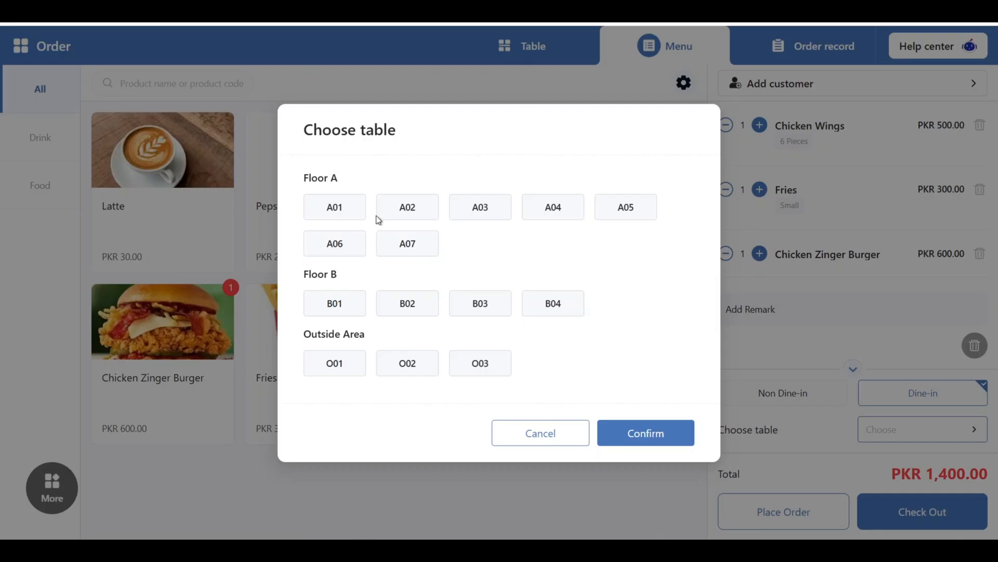
pyautogui.click(525, 439)
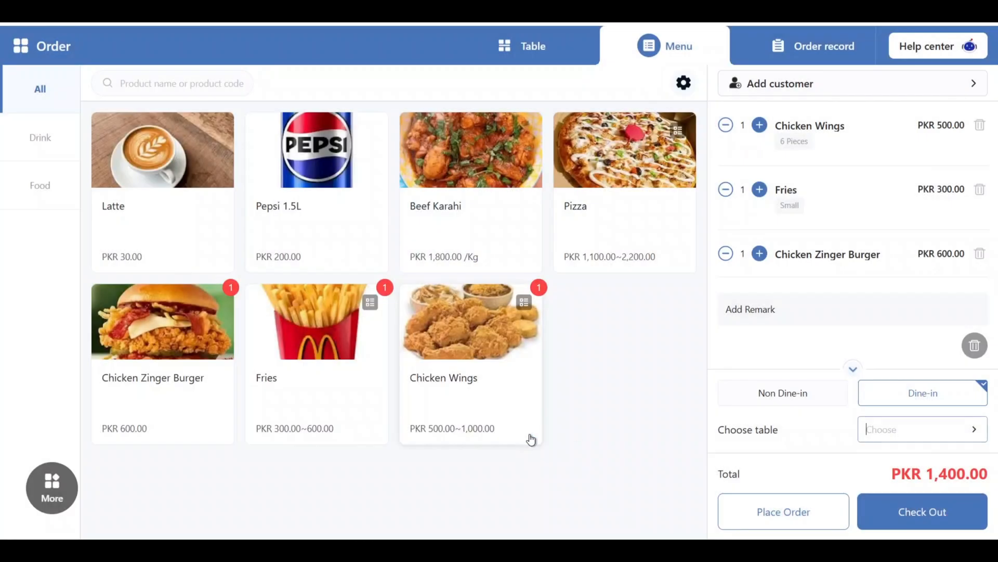
pyautogui.click(810, 393)
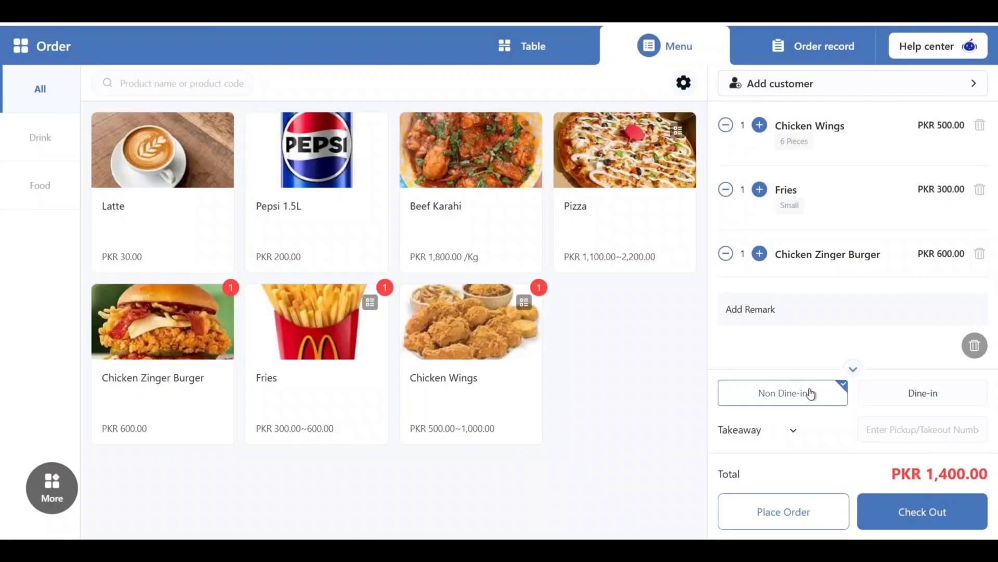
# Set the order type to Self-delivery, enter the pickup/takeout number, and place the order
pyautogui.click(788, 431)
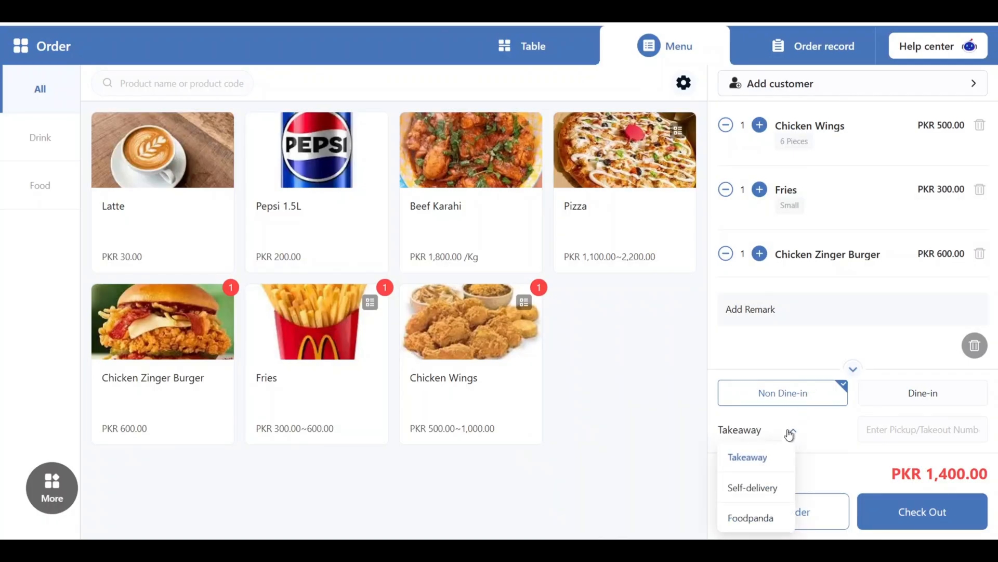
pyautogui.click(744, 499)
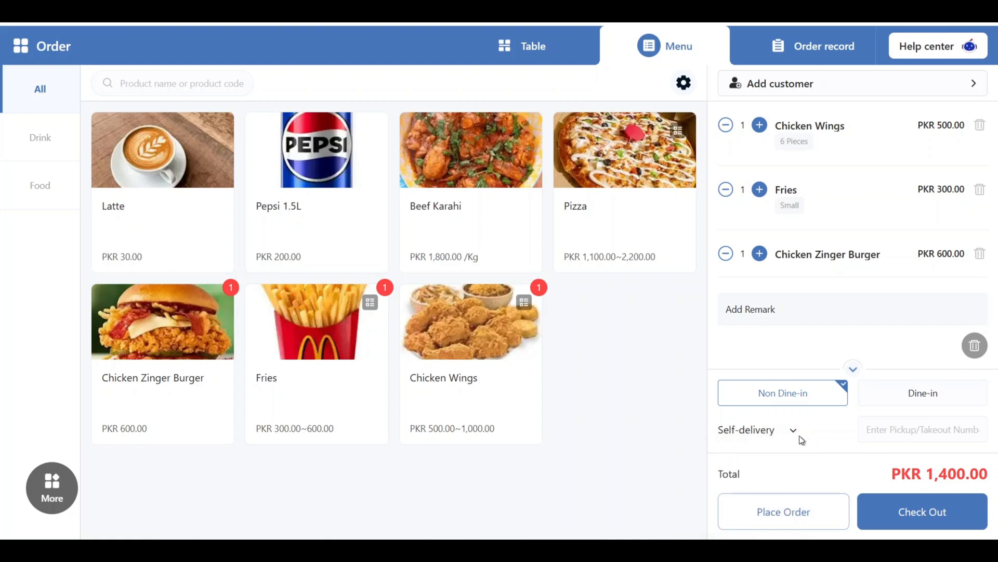
pyautogui.click(887, 430)
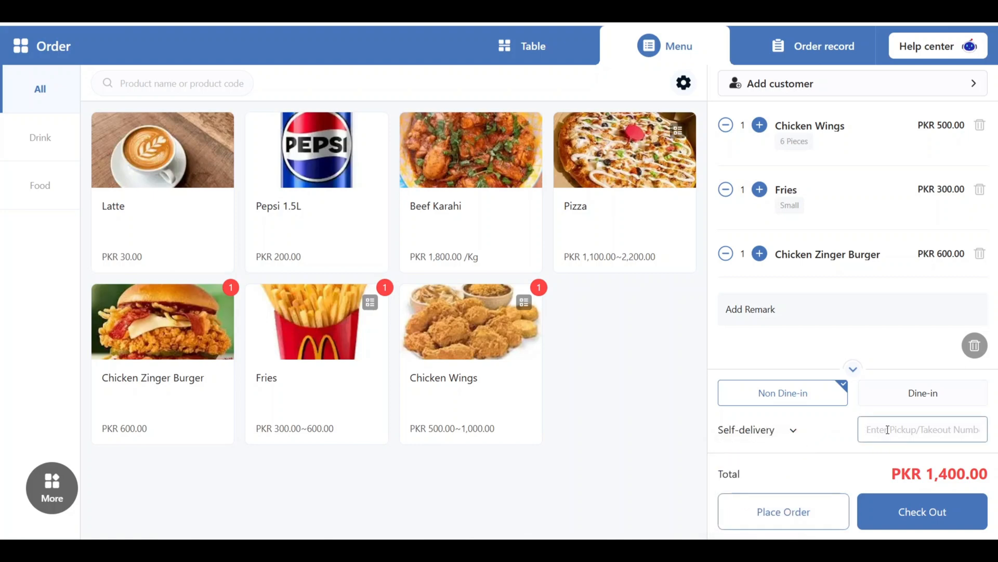
pyautogui.write('102155')
pyautogui.click(797, 507)
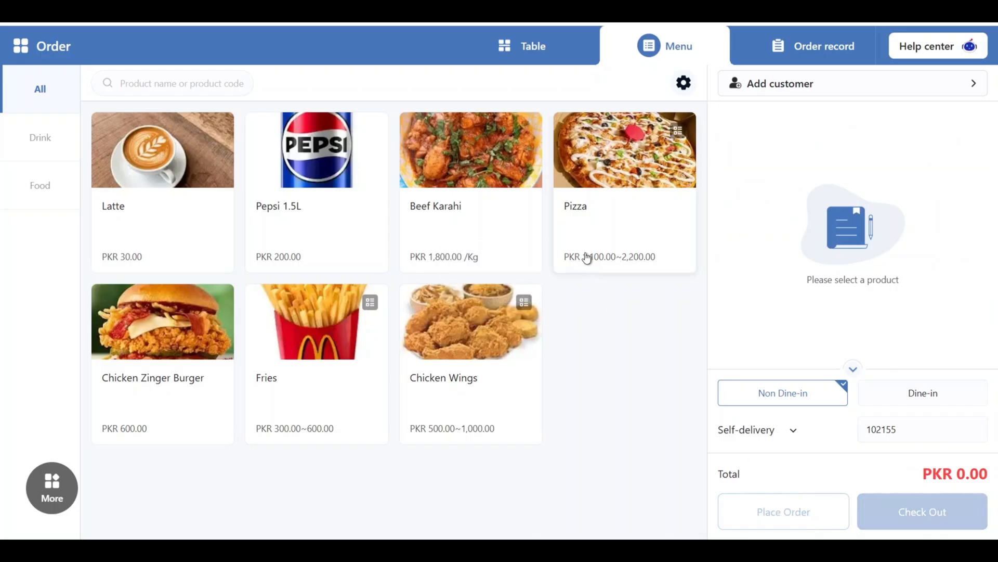
# Check out the unpaid non-table delivery order with Cash for the full PKR 1,400.00 and confirm the payment
pyautogui.click(523, 56)
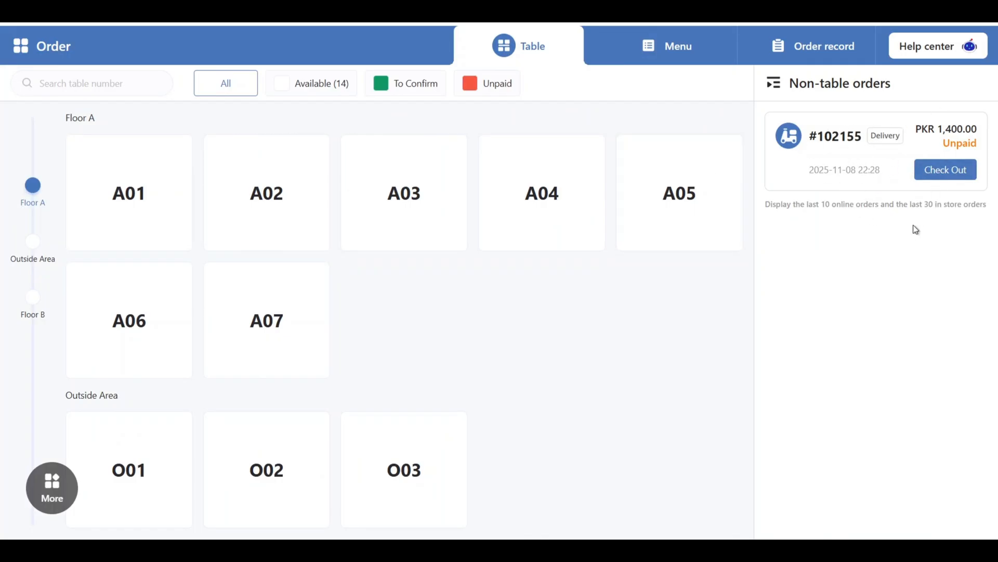
pyautogui.click(942, 173)
pyautogui.click(931, 179)
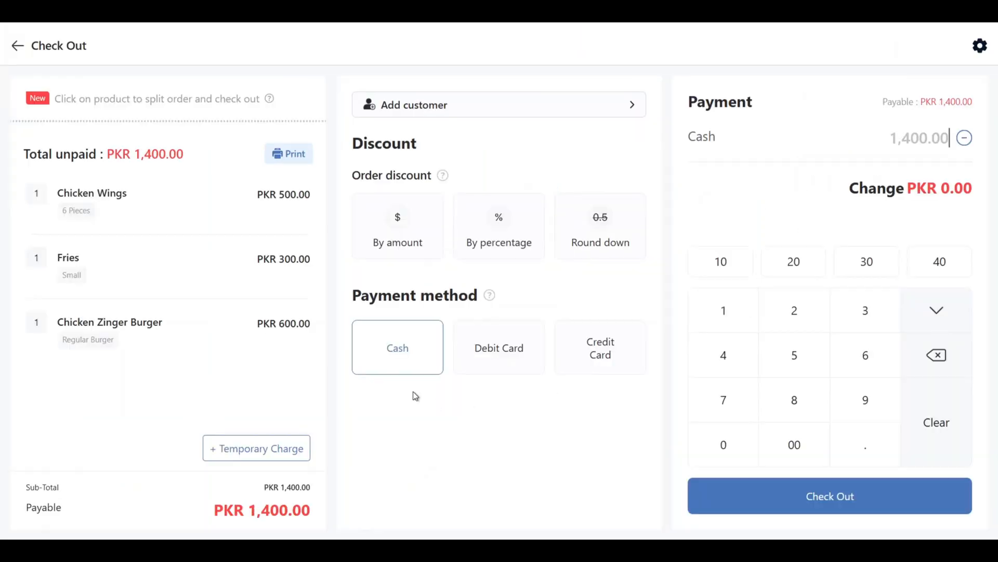
pyautogui.click(412, 364)
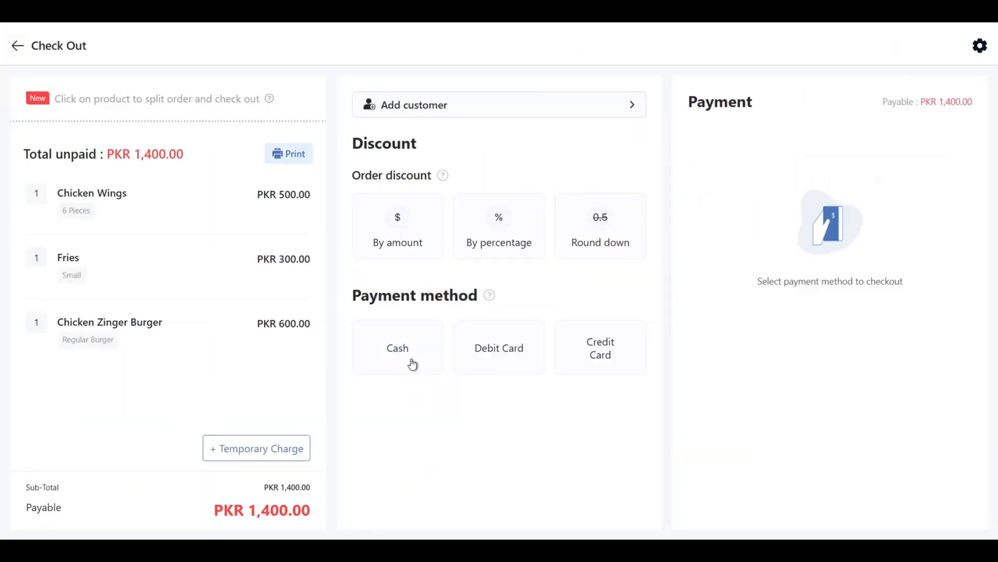
pyautogui.click(412, 363)
pyautogui.click(792, 498)
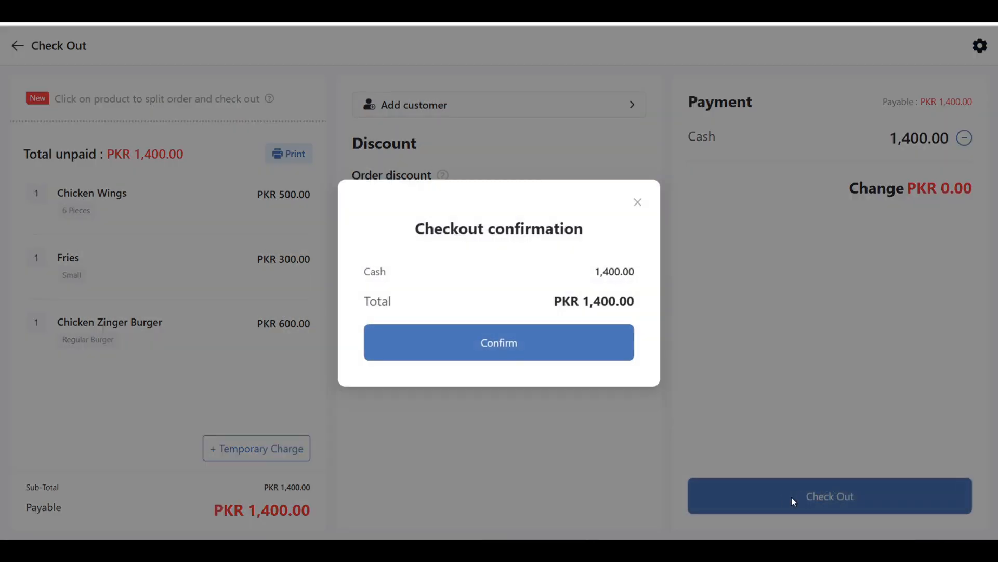
pyautogui.click(460, 341)
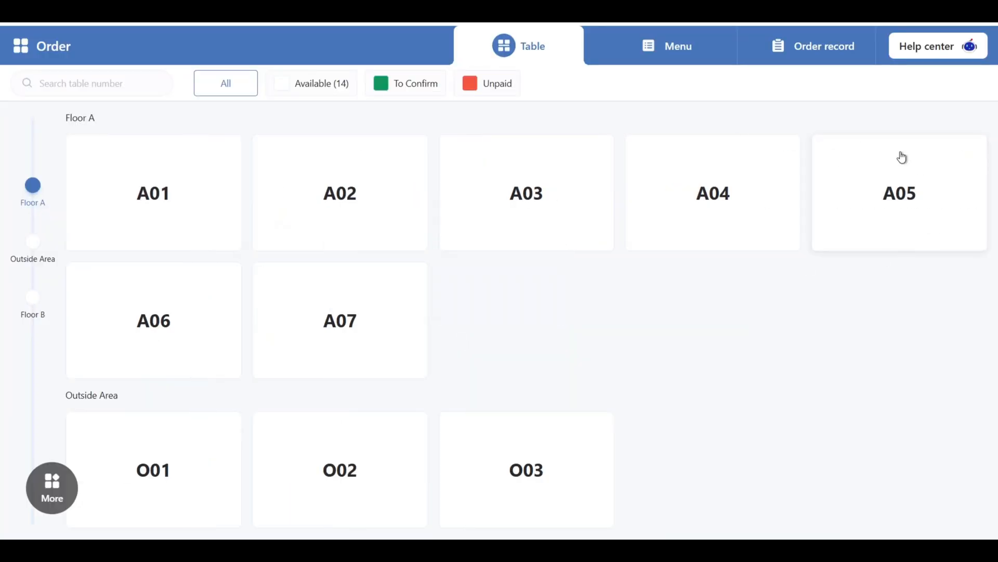
# Review the ongoing in-store and online orders in the order records, and collapse the ongoing group
pyautogui.click(780, 52)
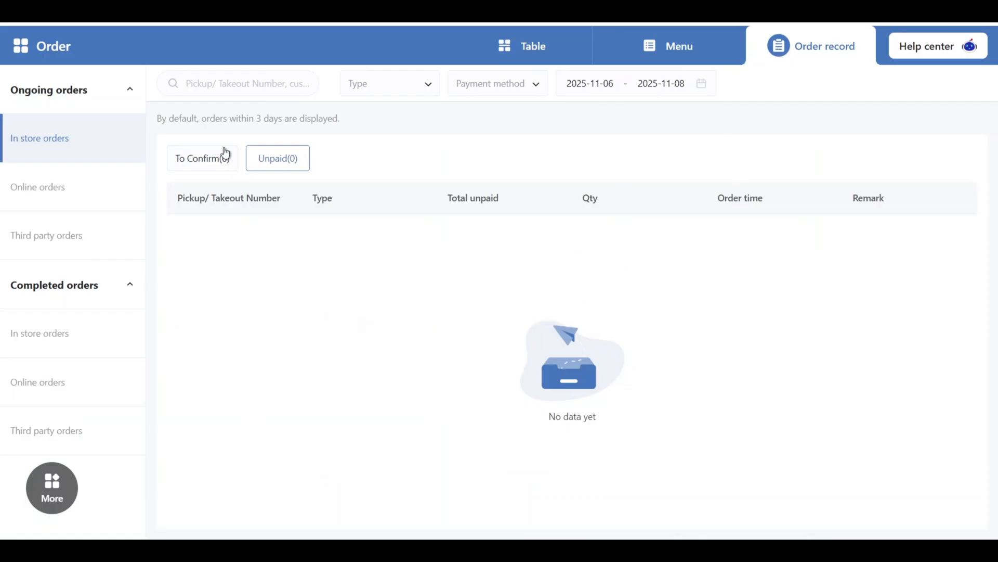
pyautogui.click(82, 203)
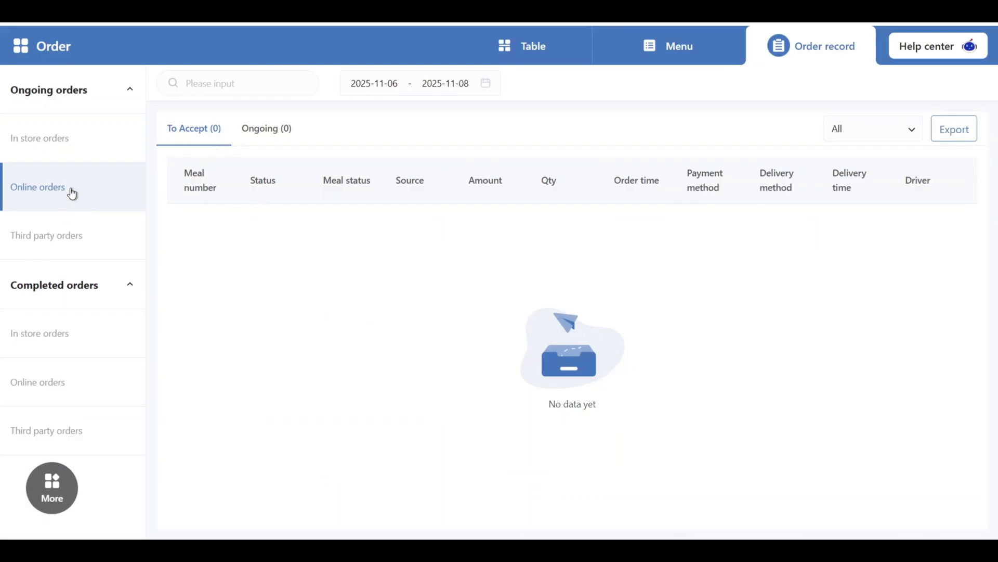
pyautogui.click(97, 100)
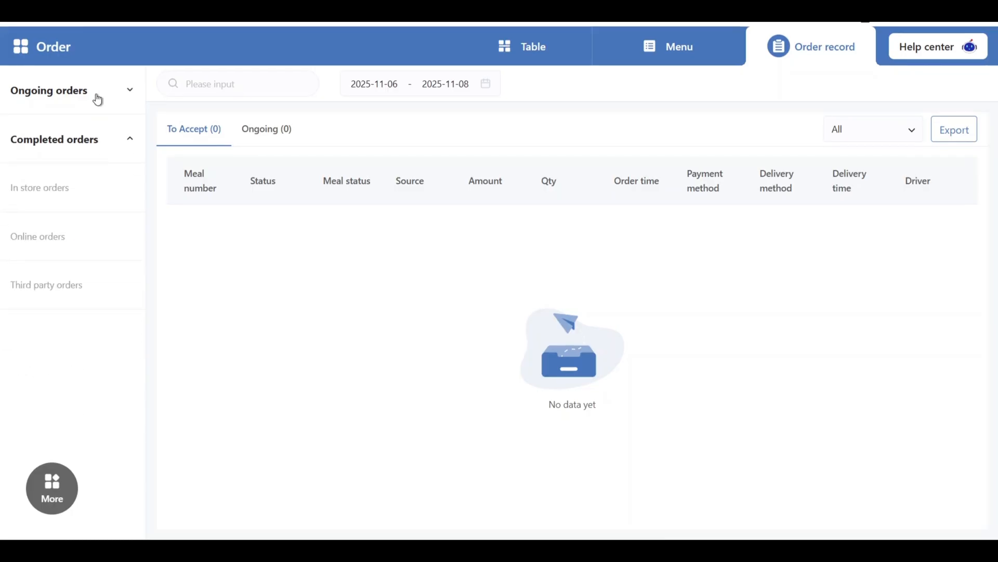
# Look through the completed in-store orders, including their types, payment methods, amounts and statuses
pyautogui.click(56, 190)
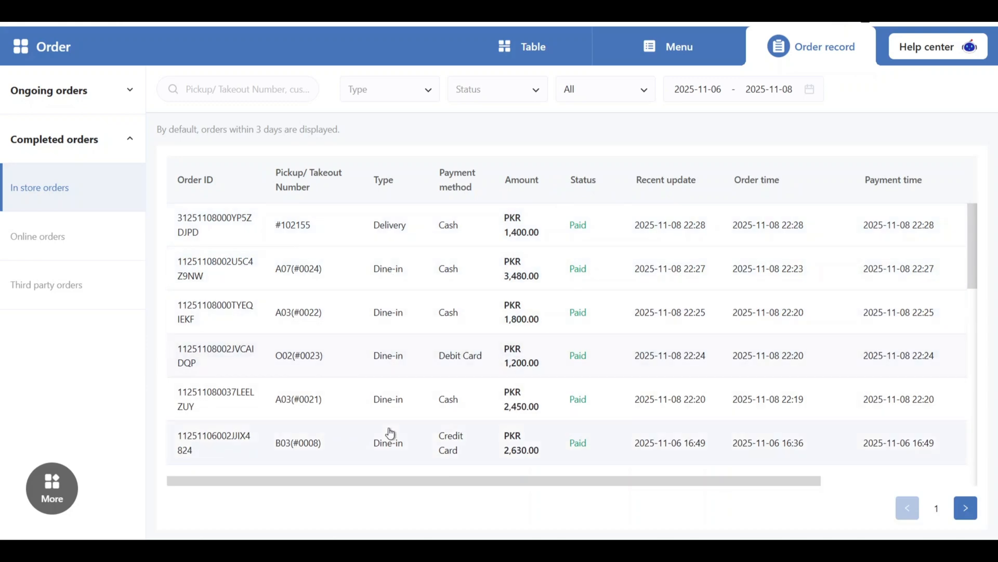
pyautogui.scroll(-10, 390, 433)
pyautogui.scroll(4, 390, 431)
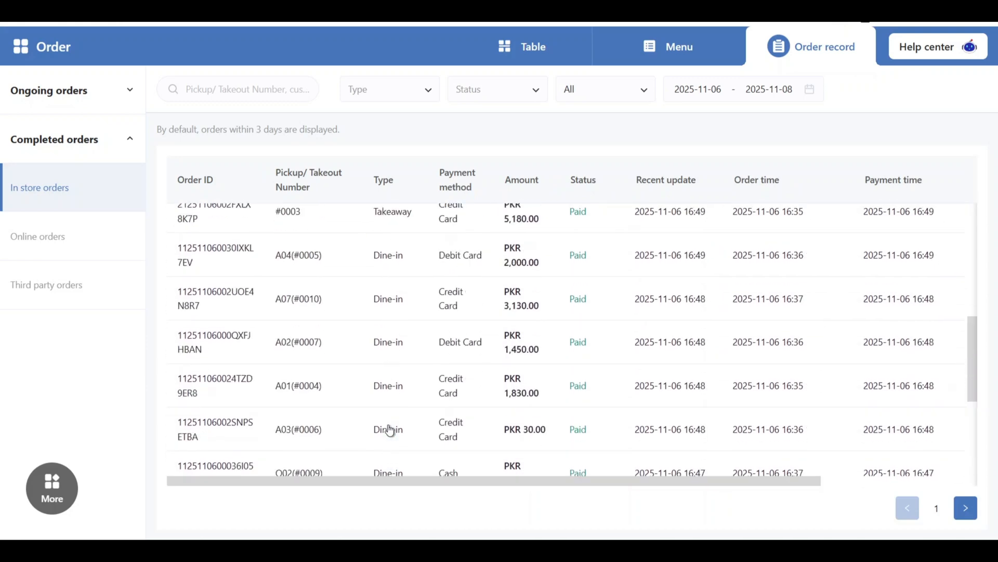
pyautogui.scroll(6, 391, 431)
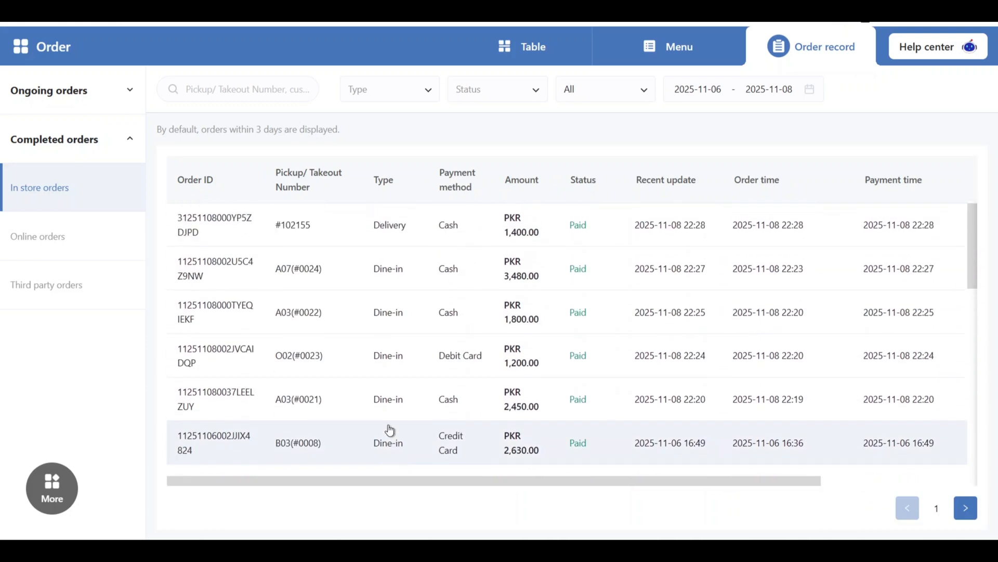
# Examine the completed online and third-party orders, including their sources, payment methods and delivery details
pyautogui.click(28, 258)
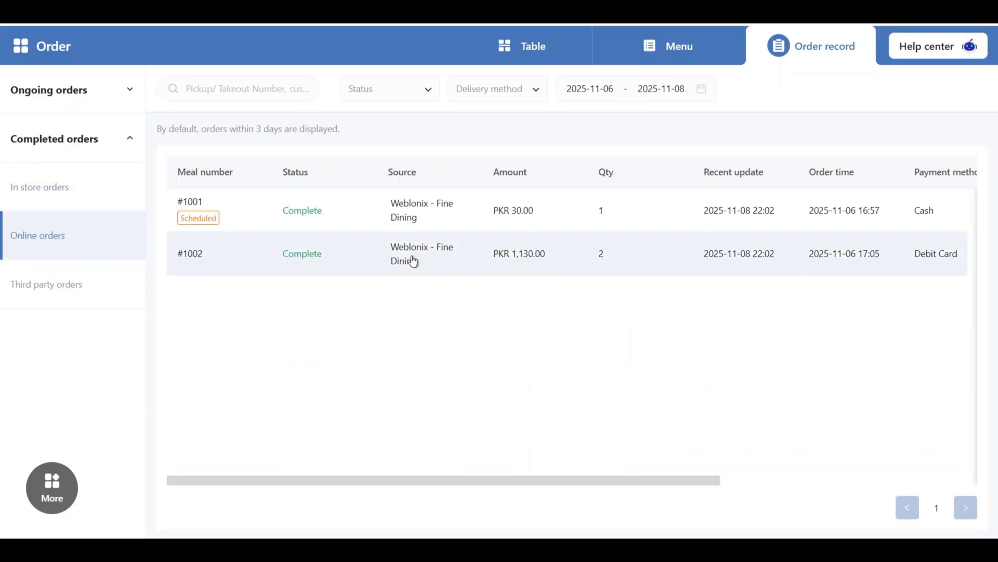
pyautogui.hscroll(5, 411, 260)
pyautogui.hscroll(-4, 413, 261)
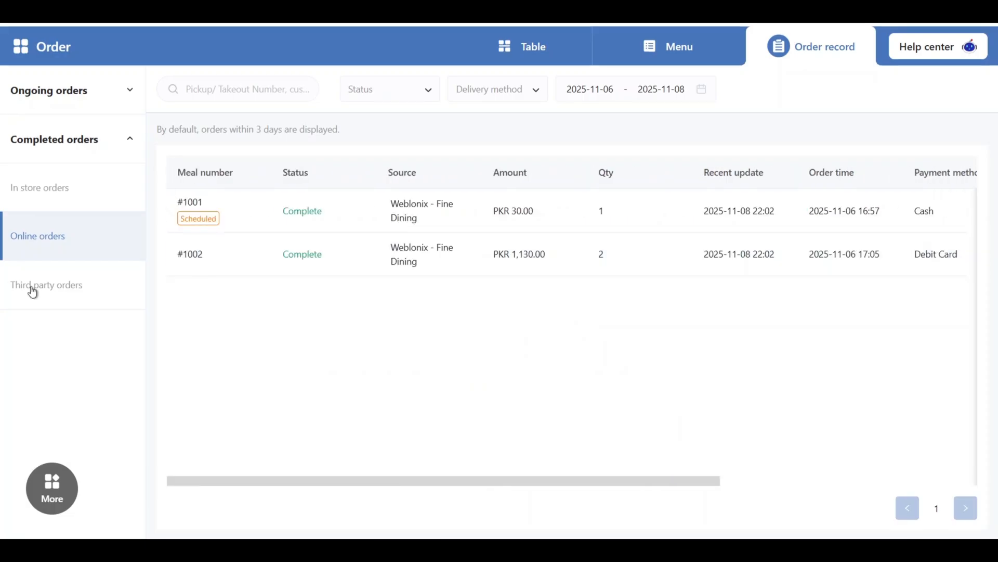
pyautogui.click(33, 291)
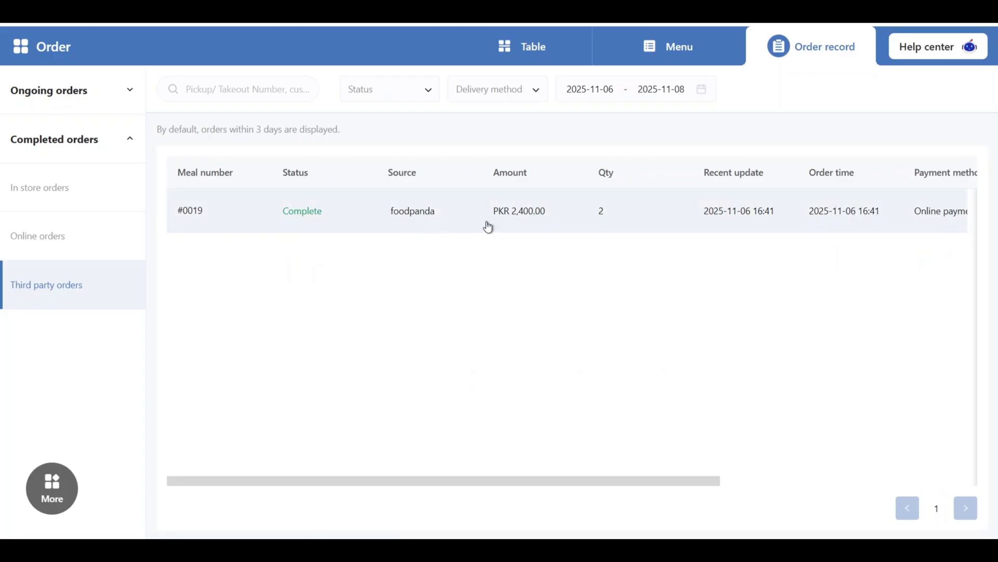
pyautogui.hscroll(5, 488, 227)
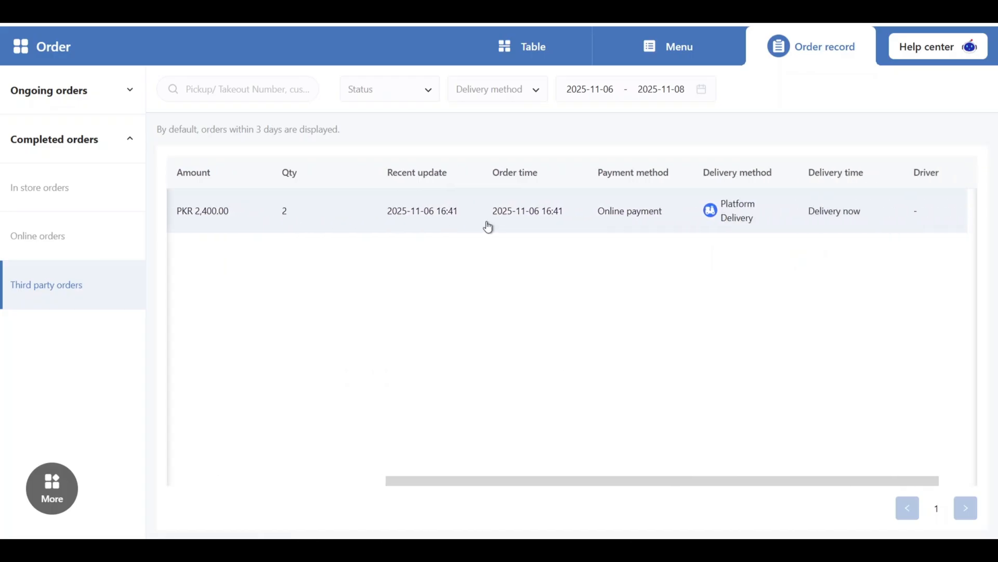
pyautogui.hscroll(1, 488, 228)
pyautogui.hscroll(-10, 489, 227)
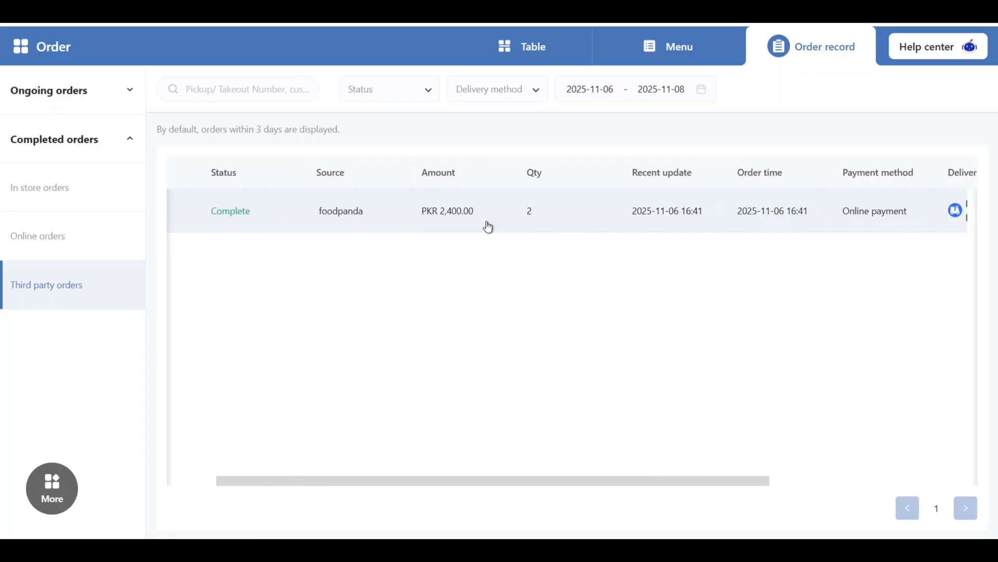